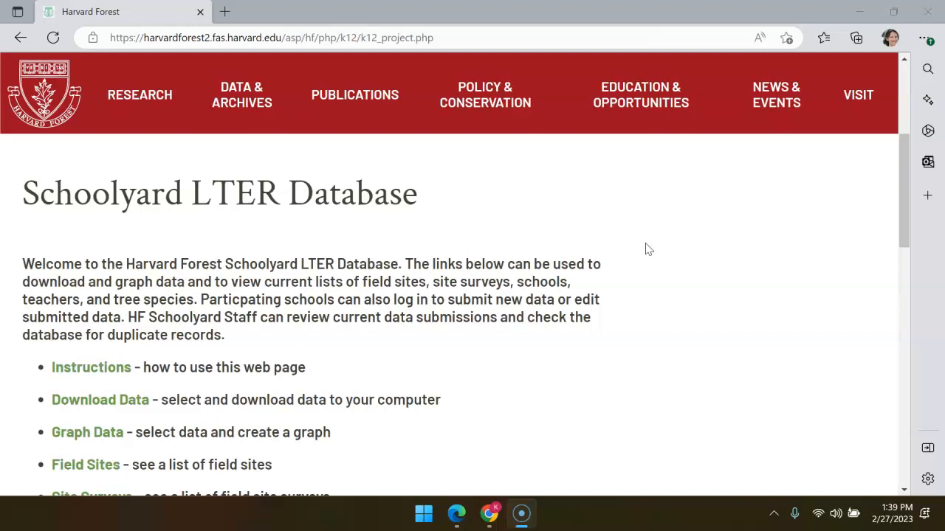
# Examine the Schoolyard LTER Database introduction and its list of links for downloading, graphing, browsing and submitting data.
pyautogui.scroll(-1, 646, 249)
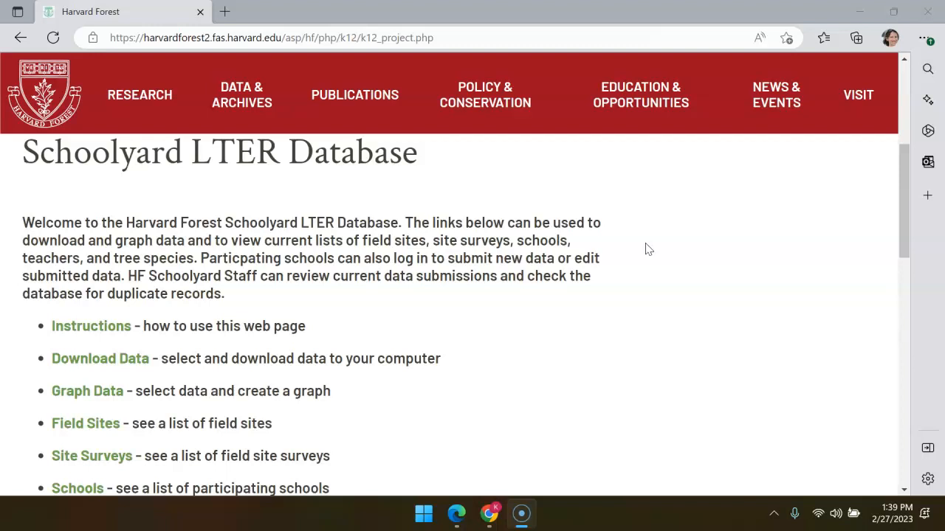
pyautogui.scroll(-1, 646, 250)
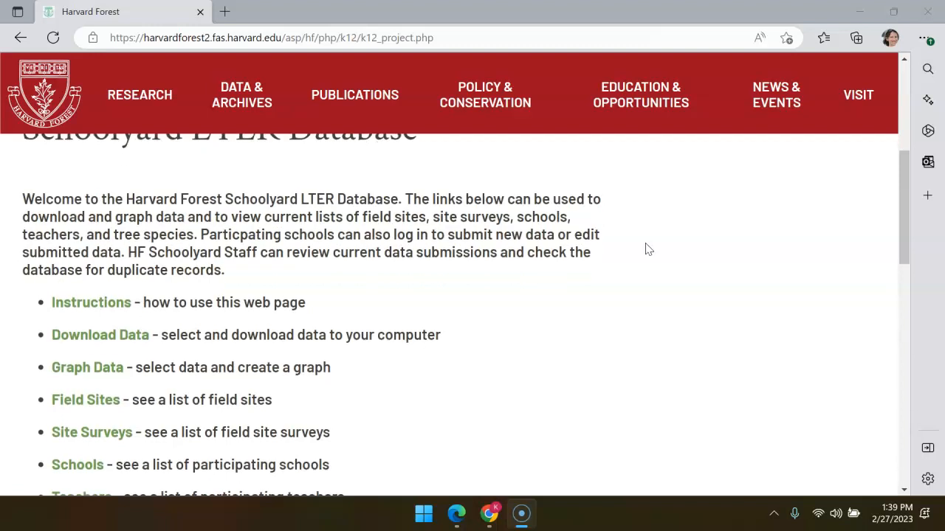
pyautogui.scroll(1, 645, 249)
pyautogui.scroll(1, 646, 249)
pyautogui.scroll(-1, 645, 250)
pyautogui.scroll(1, 646, 249)
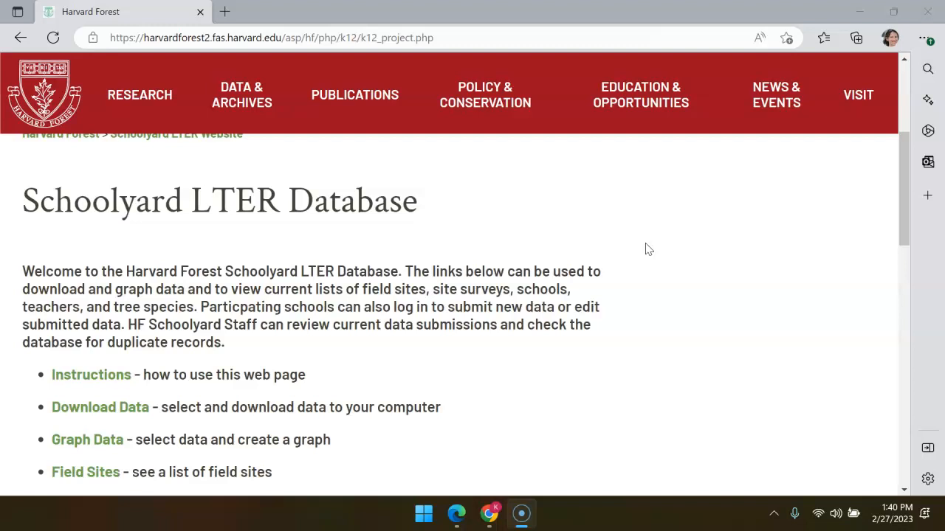
pyautogui.scroll(1, 646, 250)
pyautogui.scroll(-2, 645, 250)
pyautogui.scroll(-1, 646, 249)
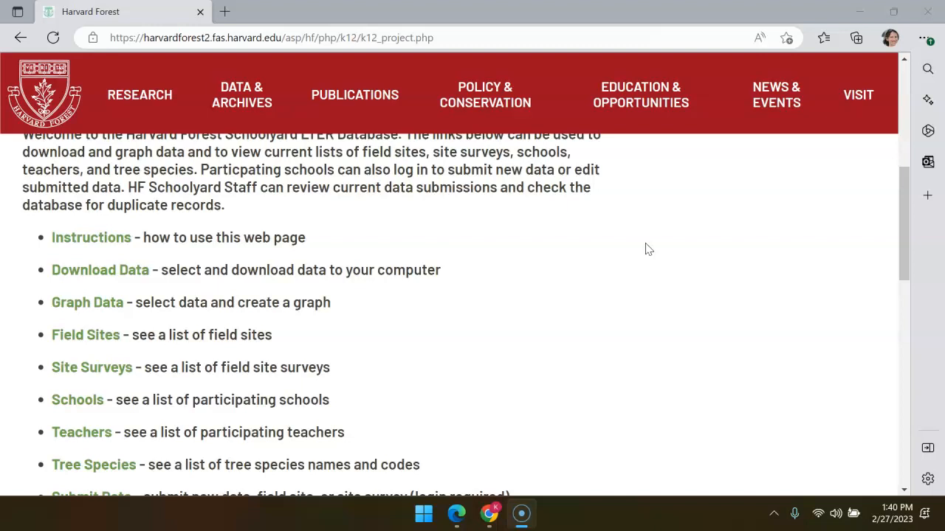
pyautogui.scroll(1, 645, 250)
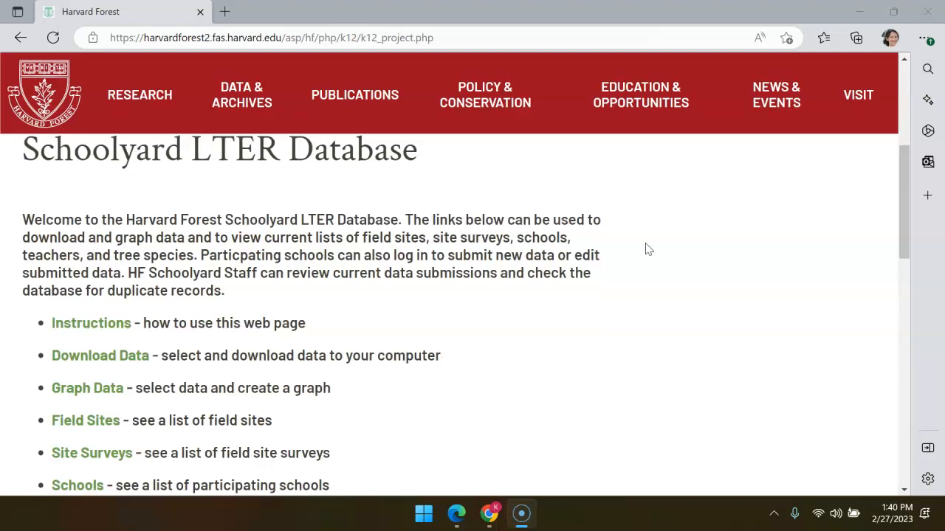
pyautogui.scroll(-1, 645, 249)
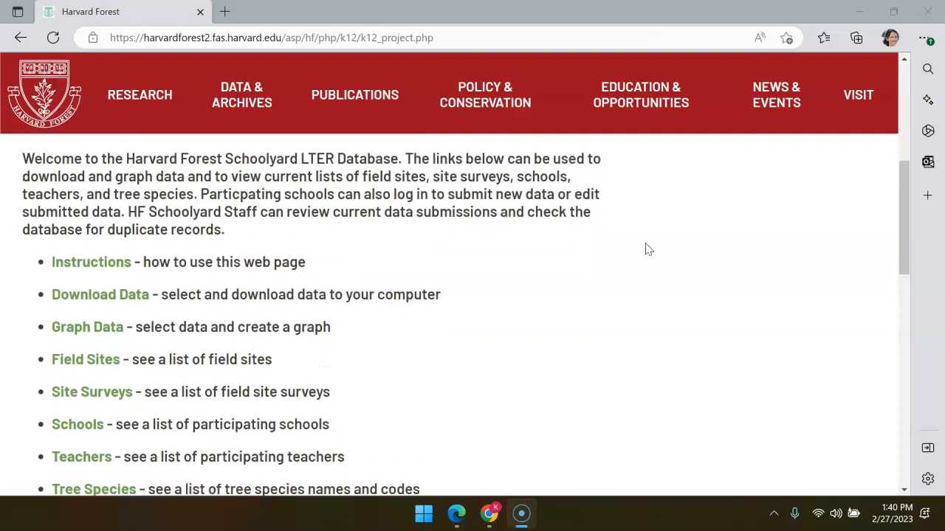
pyautogui.scroll(-2, 645, 249)
pyautogui.scroll(1, 645, 250)
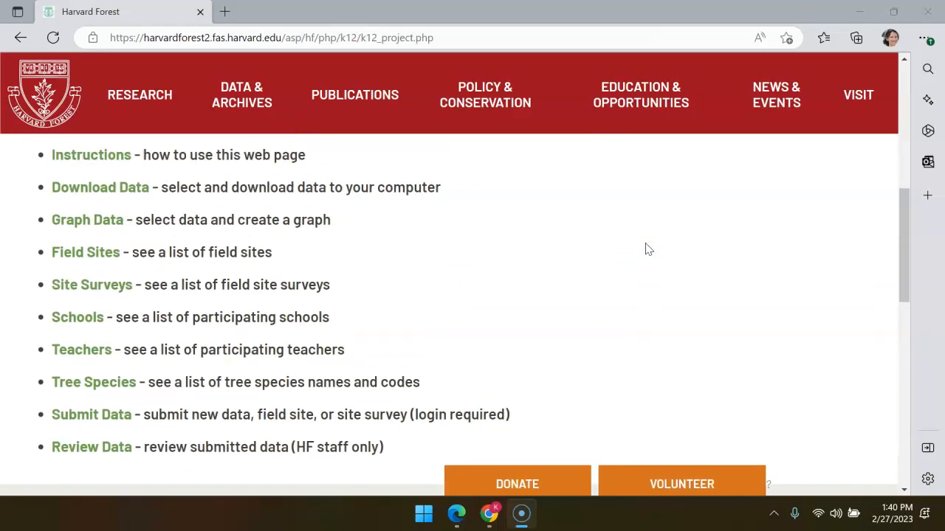
pyautogui.scroll(-1, 645, 249)
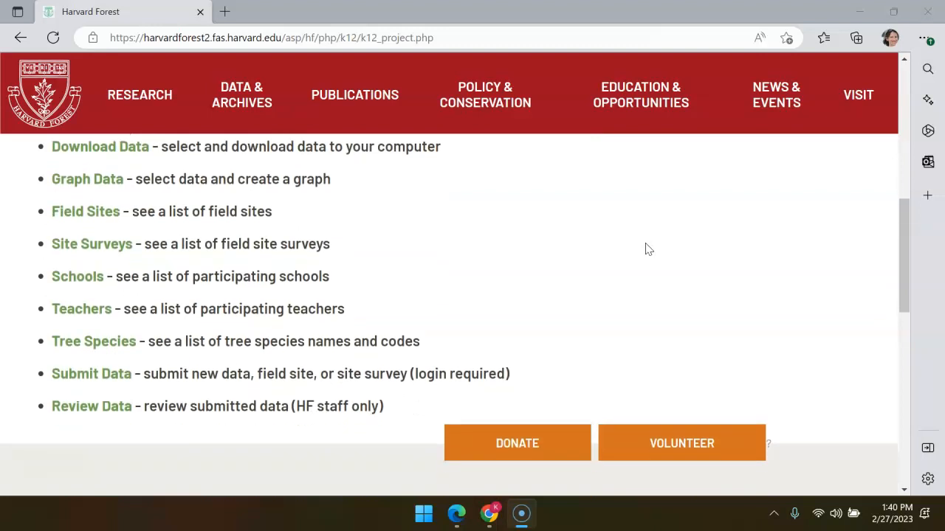
# Open the Submit Data page and read through its notes on data entry and checking down to the project choices.
pyautogui.click(89, 373)
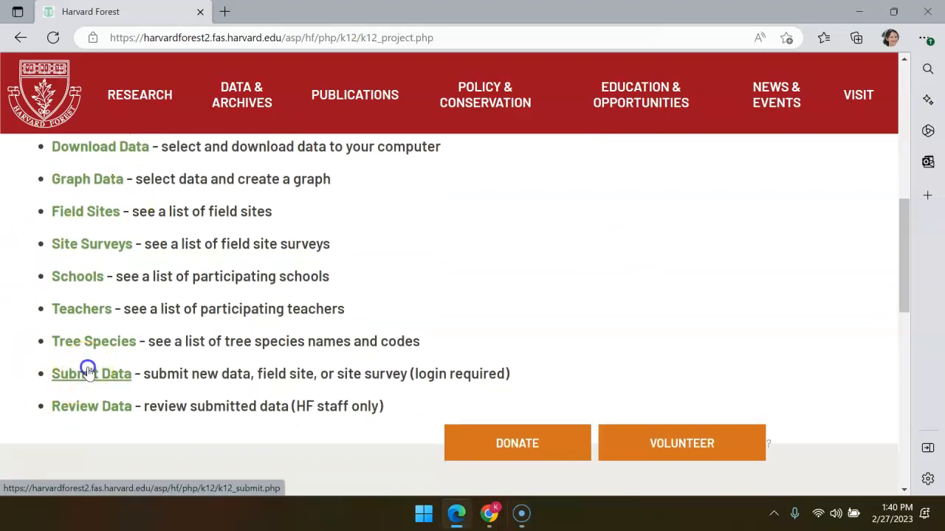
pyautogui.scroll(-4, 512, 374)
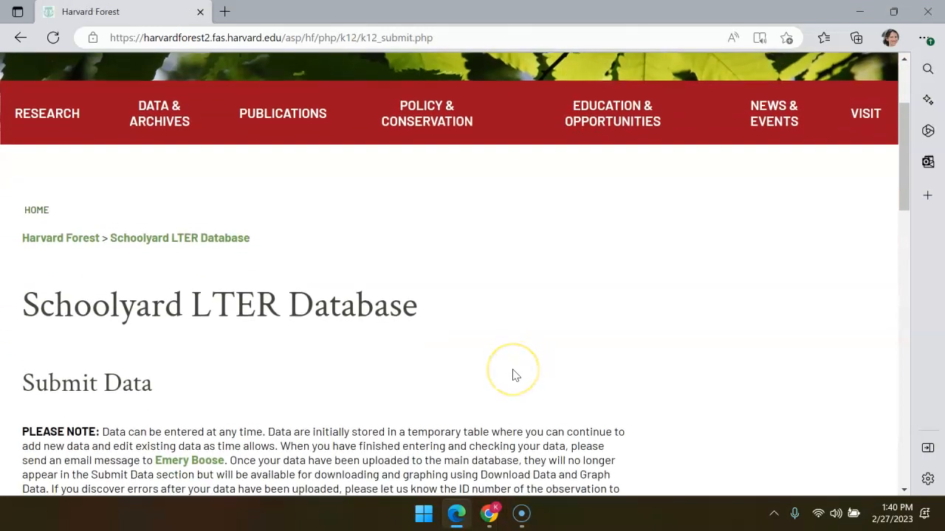
pyautogui.scroll(-3, 514, 370)
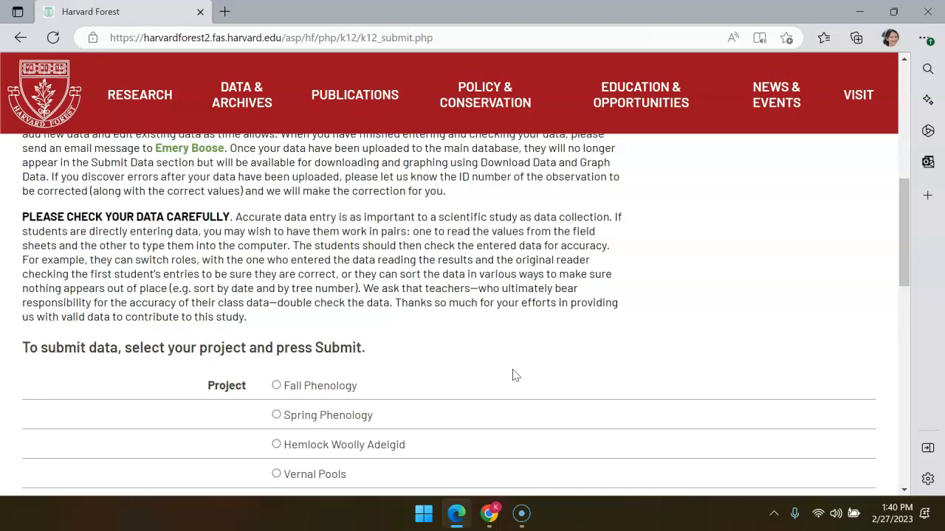
pyautogui.scroll(1, 516, 375)
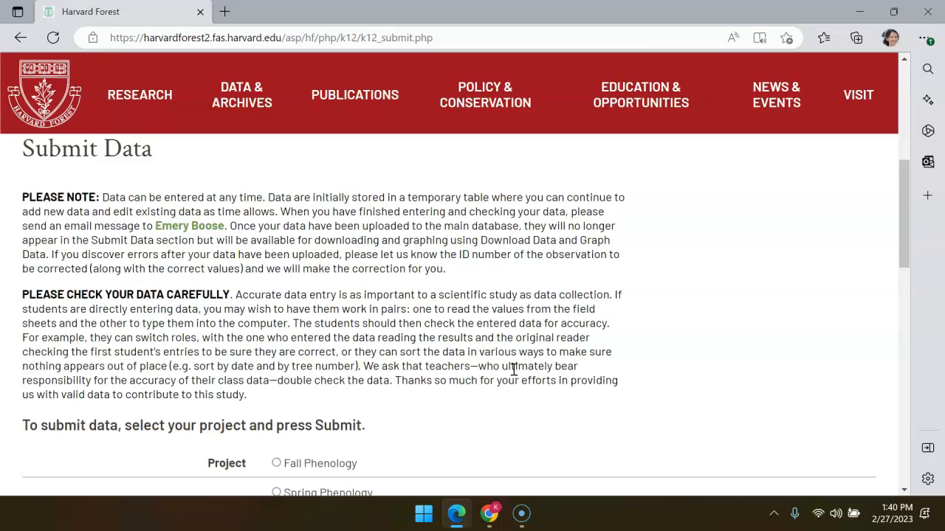
pyautogui.scroll(-1, 515, 369)
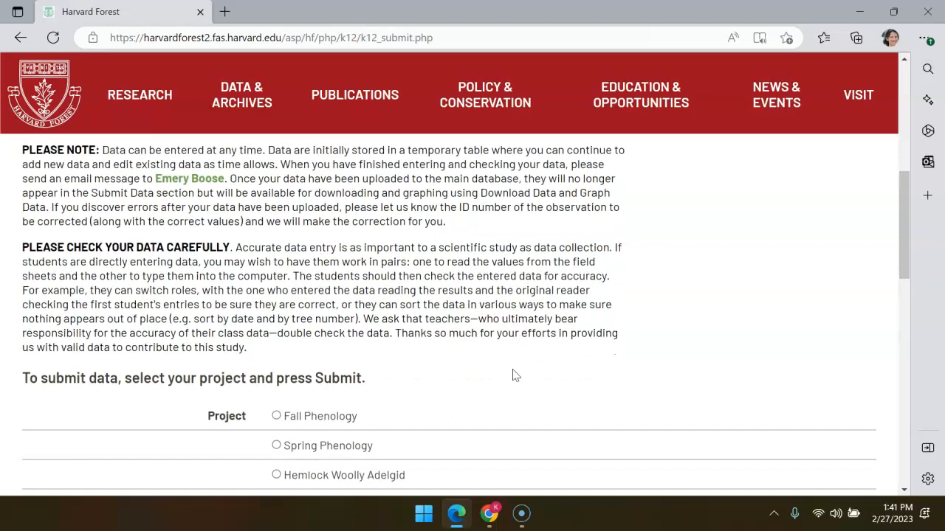
pyautogui.scroll(-1, 514, 375)
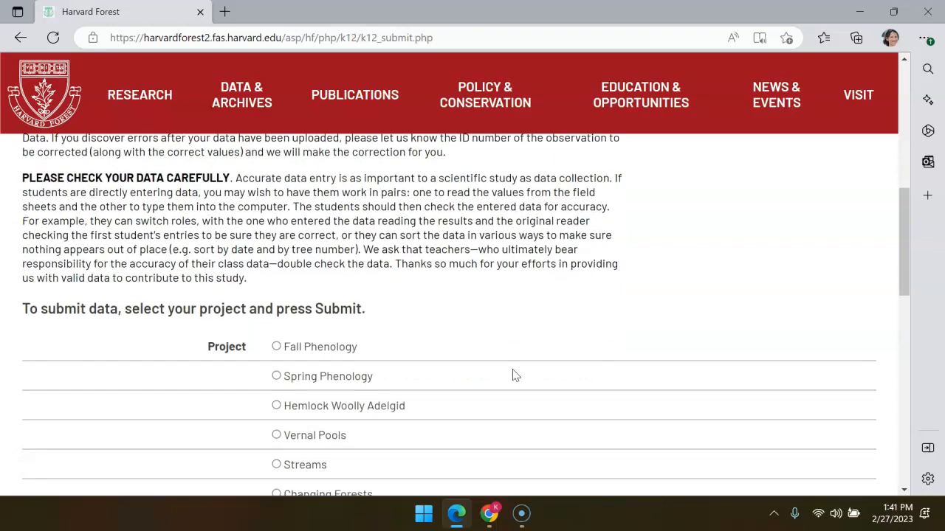
pyautogui.scroll(-1, 514, 376)
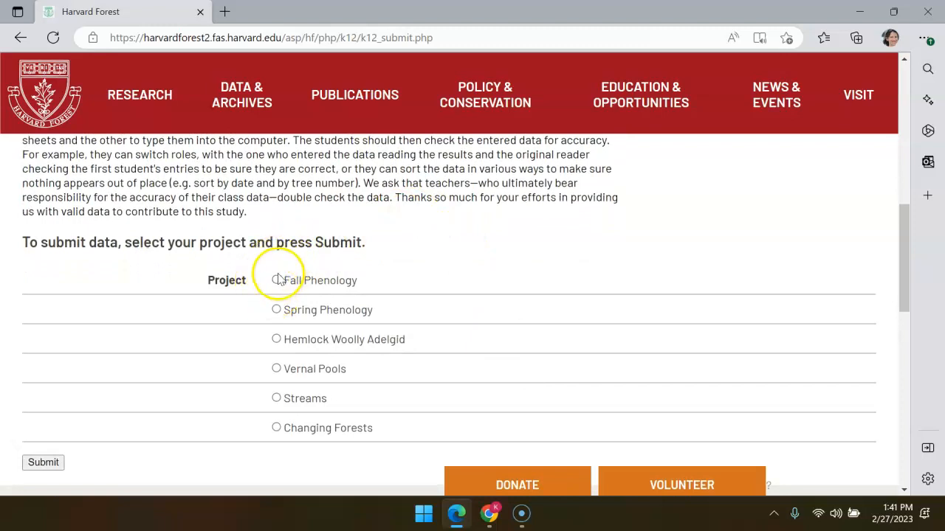
# Choose Fall Phenology as the project for the data submission and submit the choice.
pyautogui.click(277, 282)
pyautogui.scroll(-1, 142, 371)
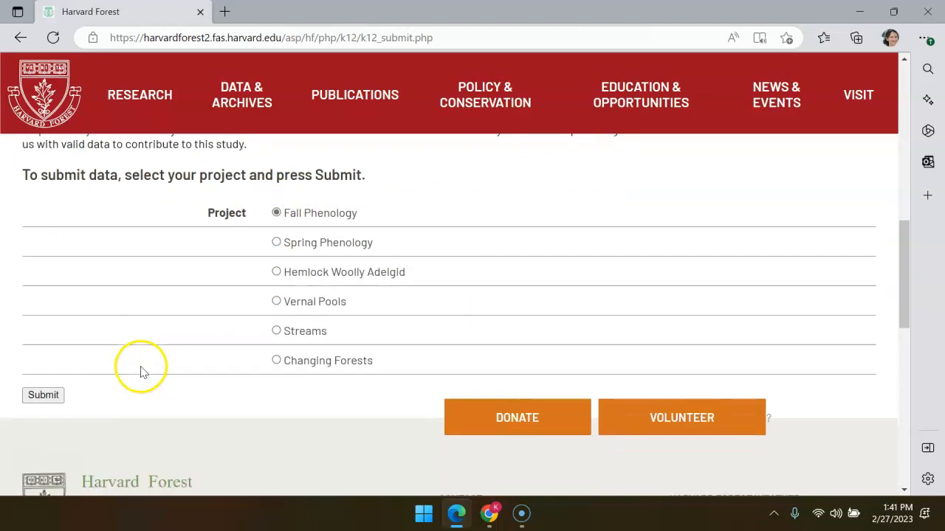
pyautogui.click(43, 395)
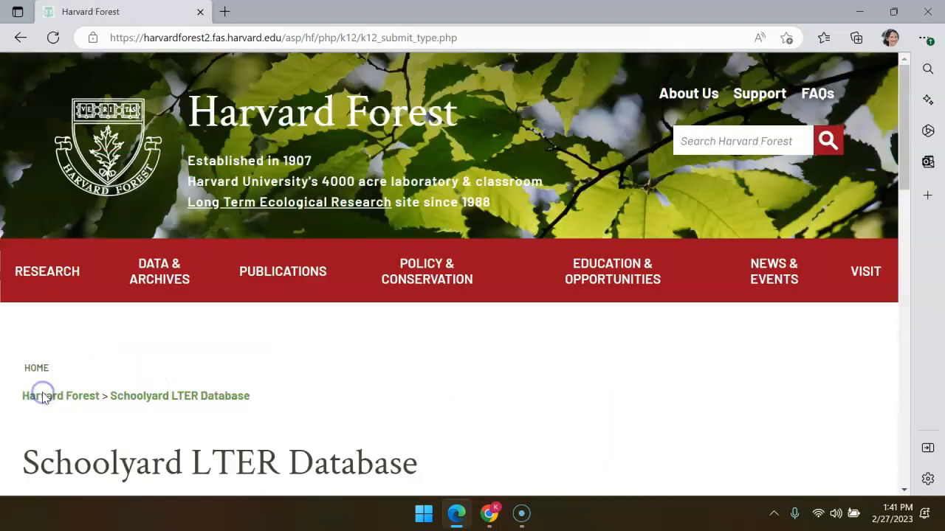
# Select Create a Field Site as the Fall Phenology data type and submit it.
pyautogui.scroll(-3, 428, 362)
pyautogui.scroll(-2, 416, 312)
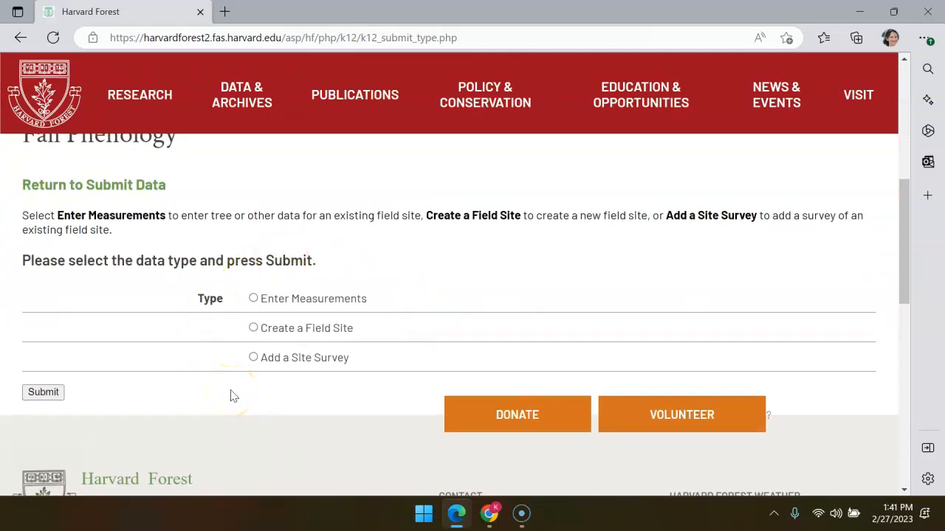
pyautogui.click(253, 330)
pyautogui.click(52, 392)
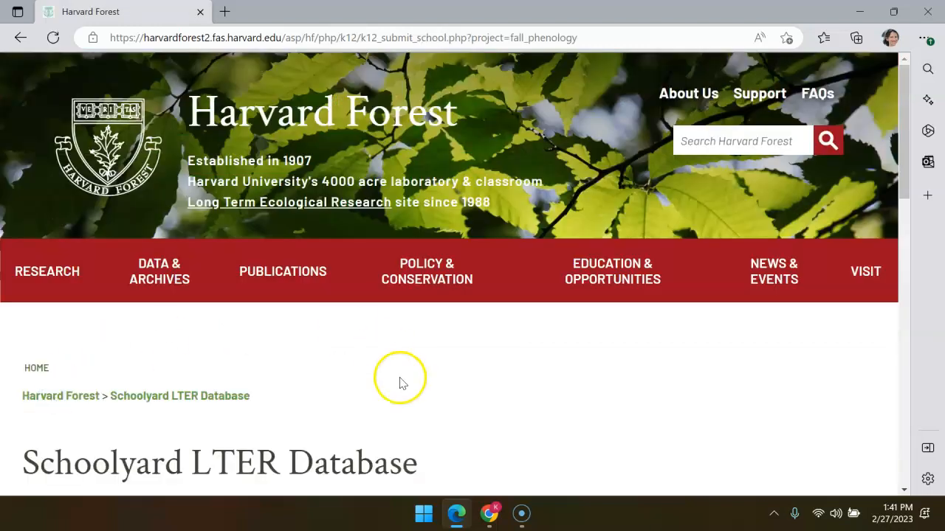
# Select Albert F. Argenziano School (AAS) as the school for the new field site and submit it.
pyautogui.scroll(-3, 399, 382)
pyautogui.scroll(-1, 386, 317)
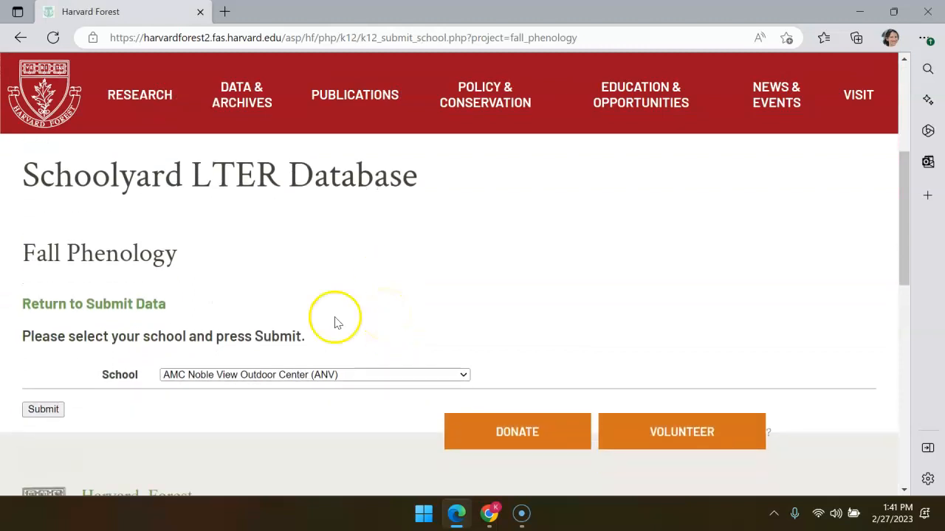
pyautogui.click(251, 379)
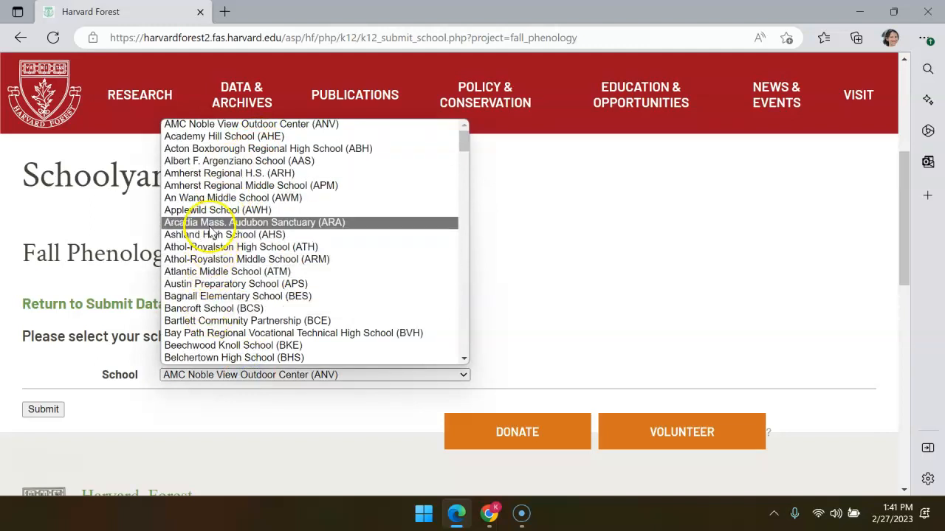
pyautogui.click(197, 162)
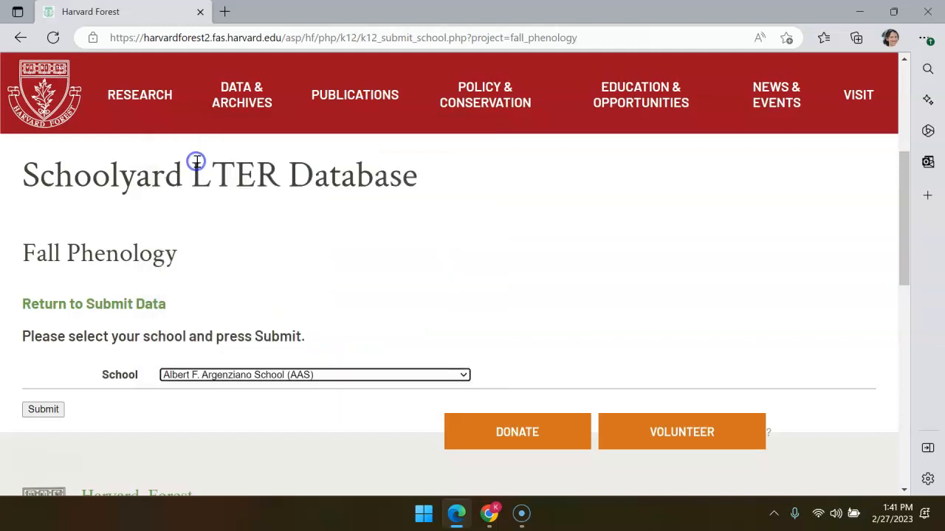
pyautogui.click(44, 414)
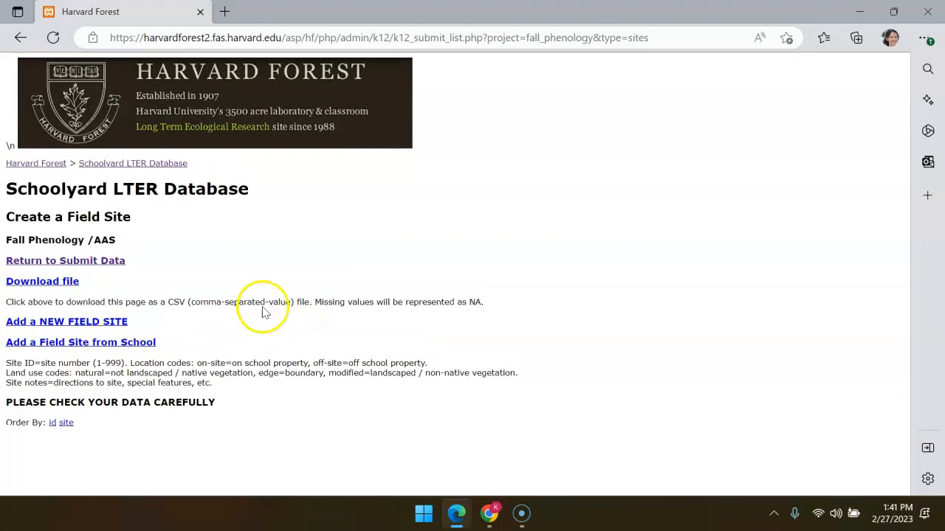
# Start a new field site for the school with Site ID 1 and Start Year 2023.
pyautogui.click(50, 328)
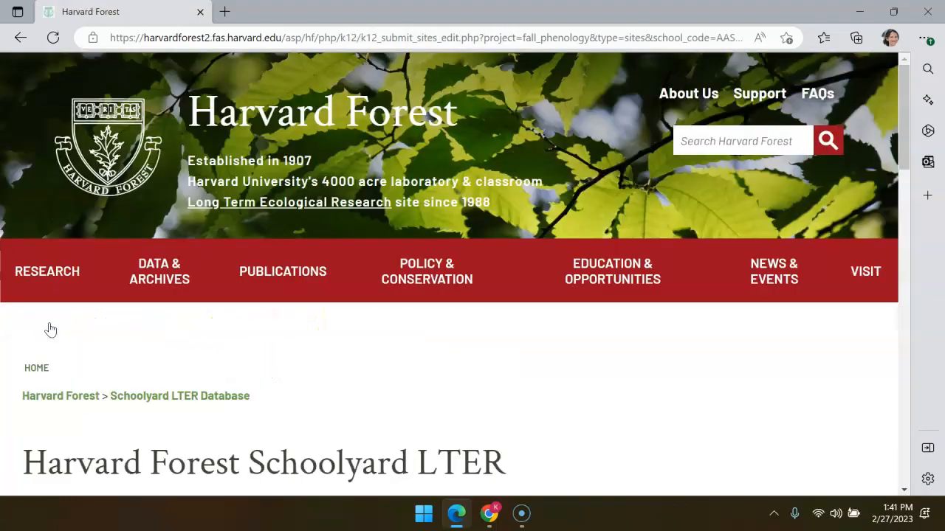
pyautogui.scroll(-6, 432, 374)
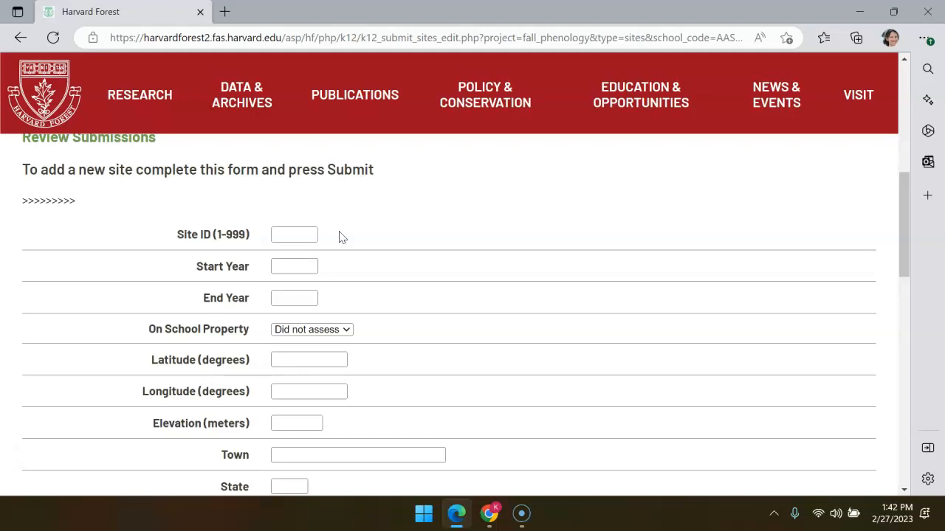
pyautogui.click(293, 237)
pyautogui.click(292, 234)
pyautogui.write('1')
pyautogui.click(292, 264)
pyautogui.write('2023')
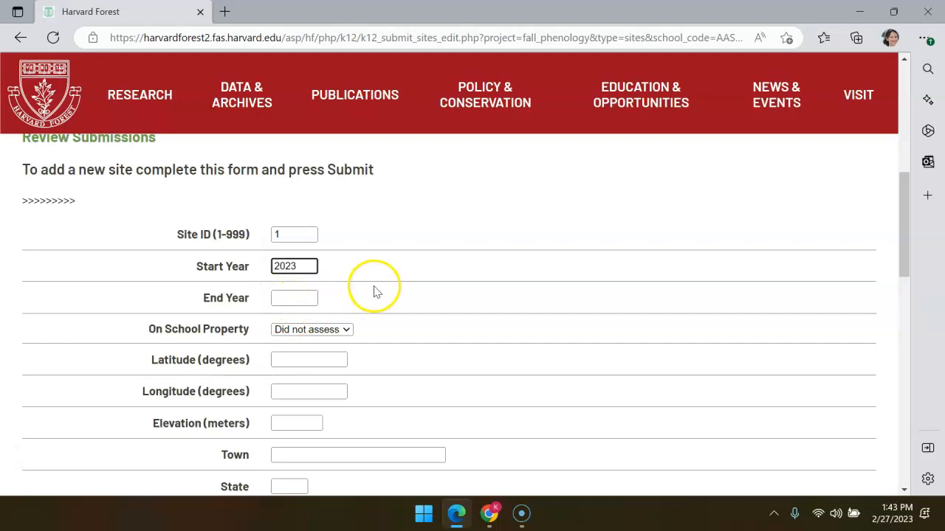
# Set On School Property to Yes for the new field site.
pyautogui.click(311, 330)
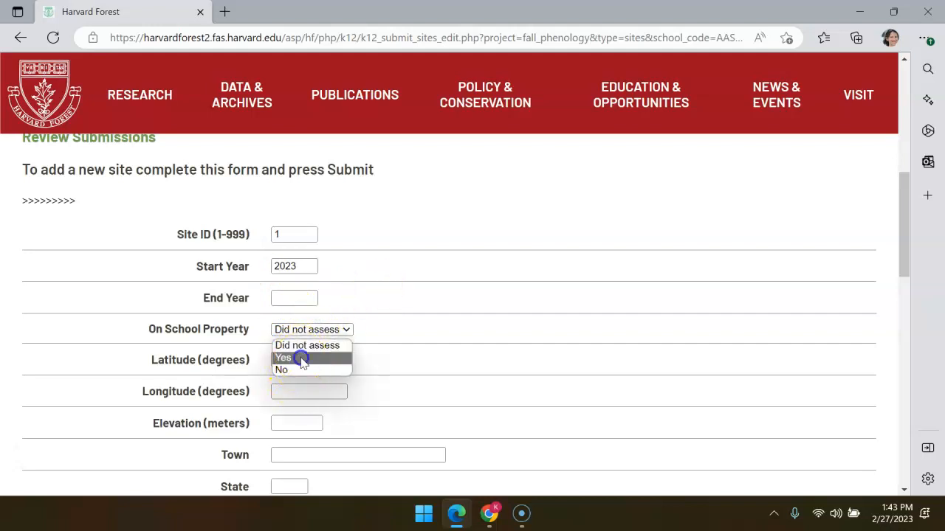
pyautogui.click(301, 358)
pyautogui.scroll(-1, 302, 359)
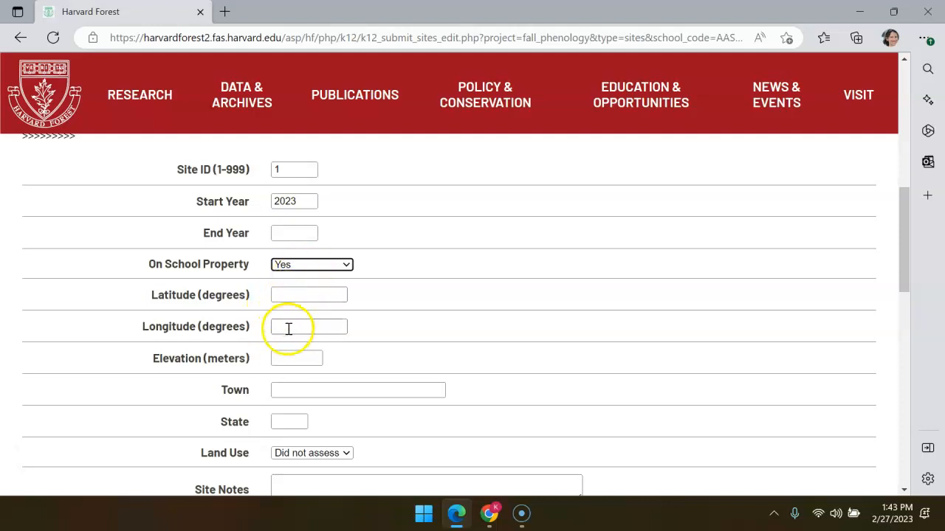
# Check the Town field's suggestions and the Land Use options in the field site form without choosing any.
pyautogui.click(366, 390)
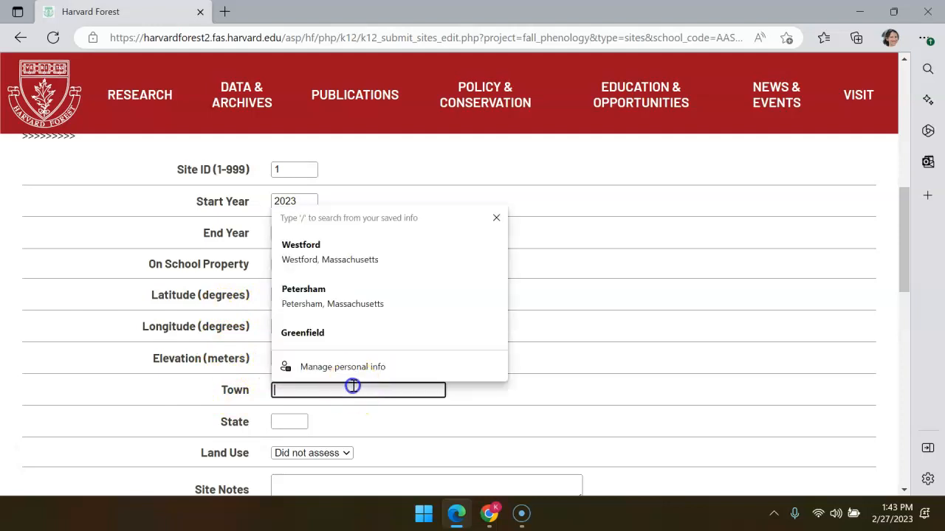
pyautogui.click(656, 383)
pyautogui.scroll(-3, 655, 383)
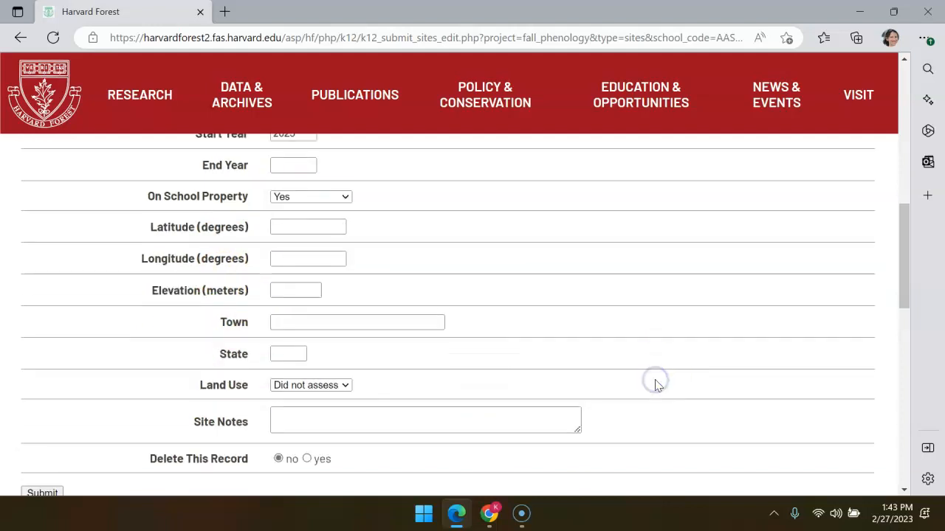
pyautogui.click(311, 260)
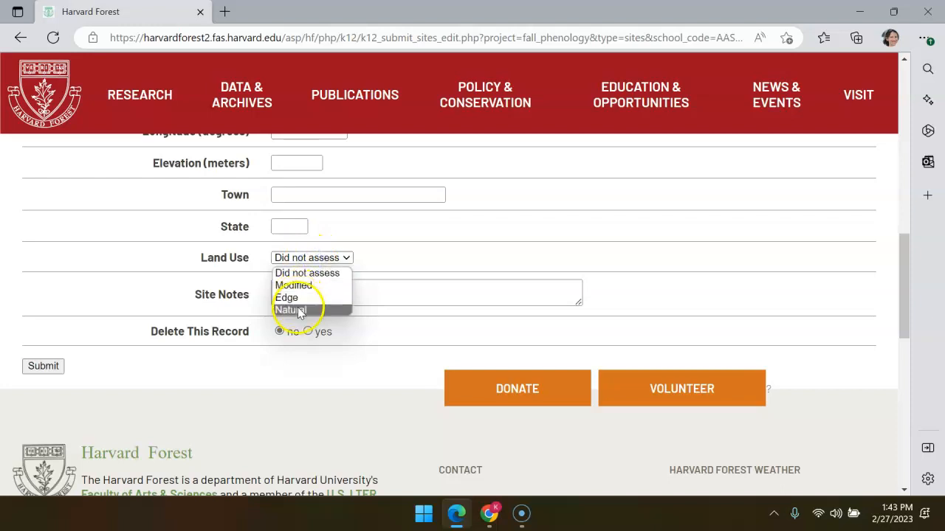
pyautogui.click(407, 253)
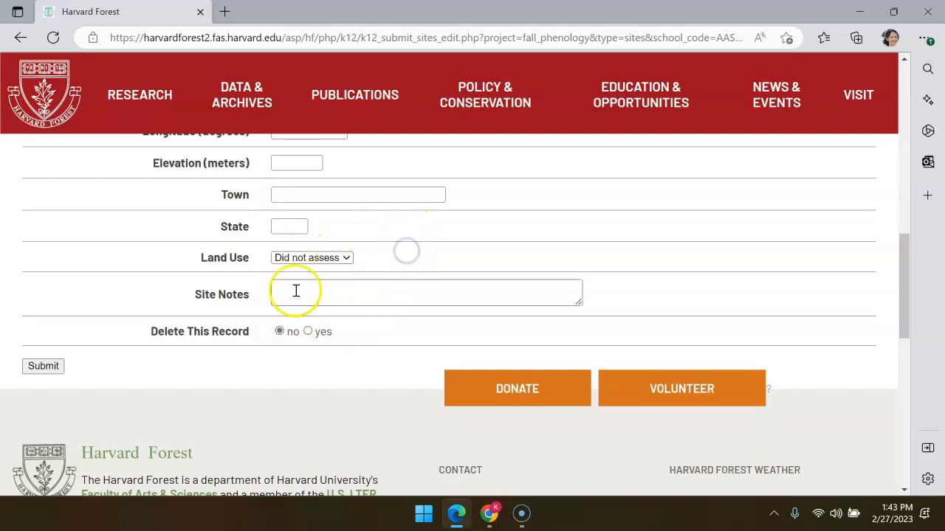
# Leave the field site form for the Schoolyard LTER Database home page and bring up its list of links.
pyautogui.click(42, 369)
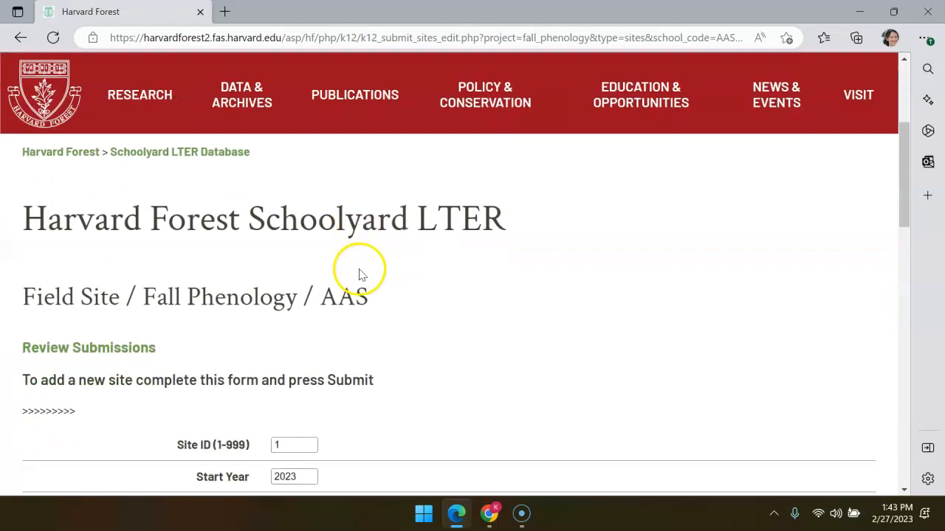
pyautogui.click(195, 235)
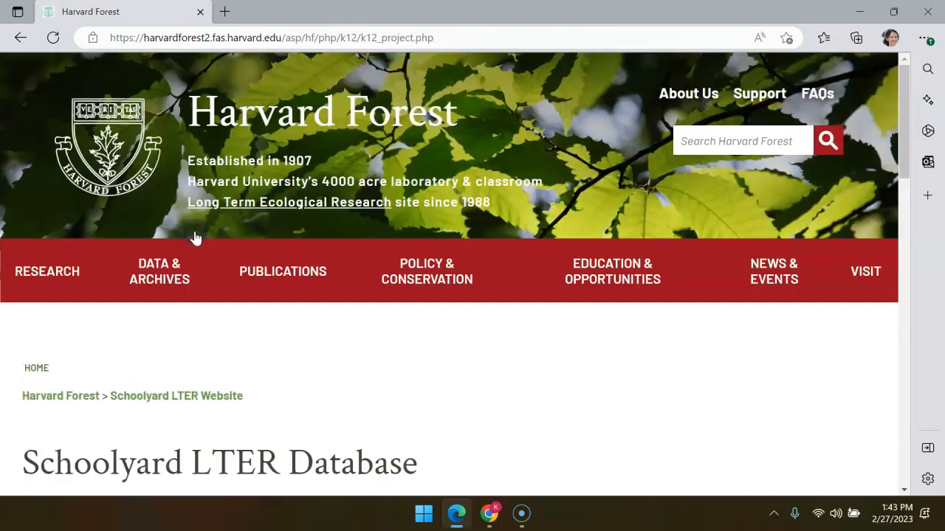
pyautogui.click(369, 347)
pyautogui.scroll(-5, 369, 346)
pyautogui.scroll(-4, 386, 308)
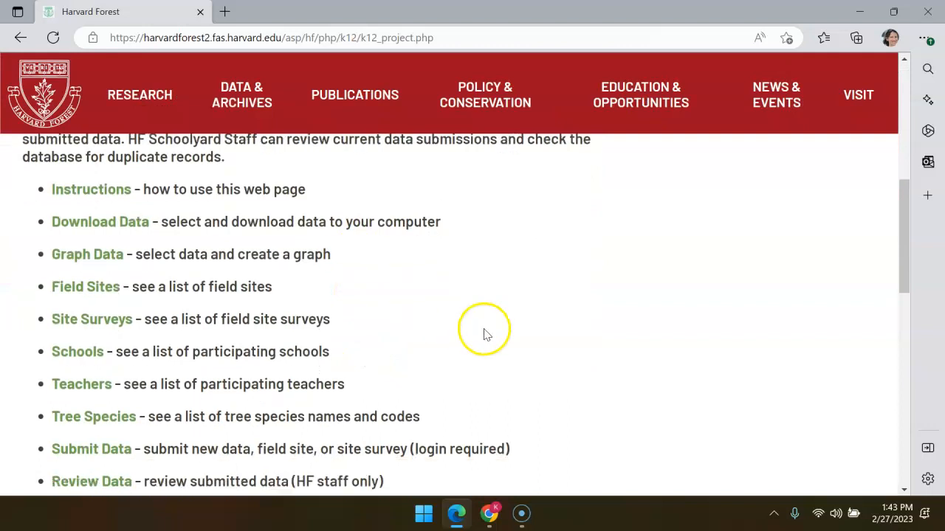
# Go to the data submission page and choose Fall Phenology as the project to submit data for.
pyautogui.click(109, 275)
pyautogui.click(350, 369)
pyautogui.scroll(-4, 351, 367)
pyautogui.scroll(-3, 350, 367)
pyautogui.click(277, 341)
pyautogui.scroll(-2, 246, 375)
pyautogui.click(42, 400)
# Select Enter Measurements as the data type for Fall Phenology and submit the choice.
pyautogui.scroll(-3, 384, 372)
pyautogui.scroll(-2, 383, 373)
pyautogui.click(253, 339)
pyautogui.click(44, 431)
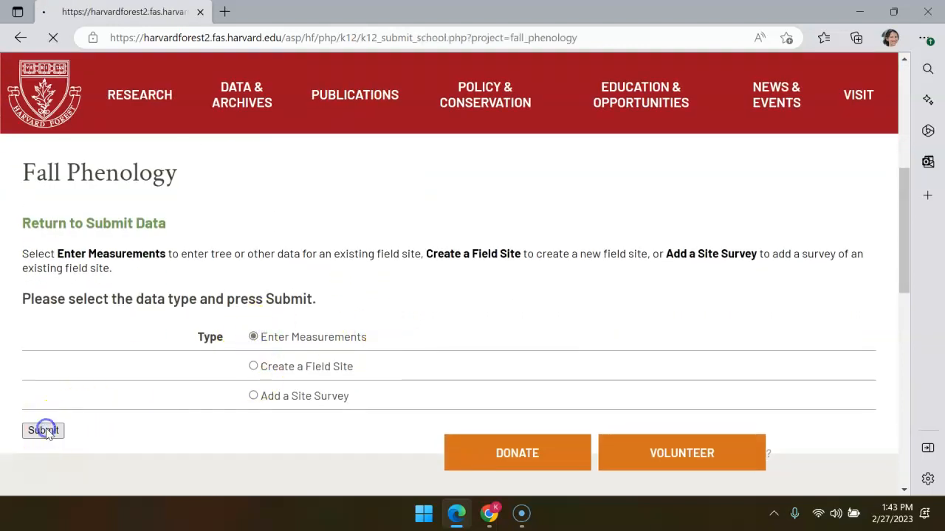
# Select Albert F. Argenziano School (AAS) as the school and submit the choice.
pyautogui.scroll(-4, 405, 384)
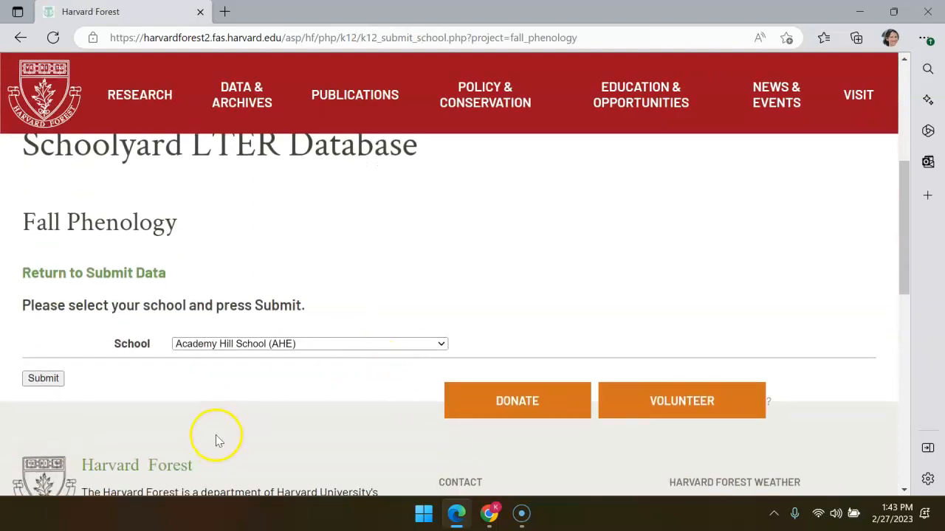
pyautogui.click(262, 343)
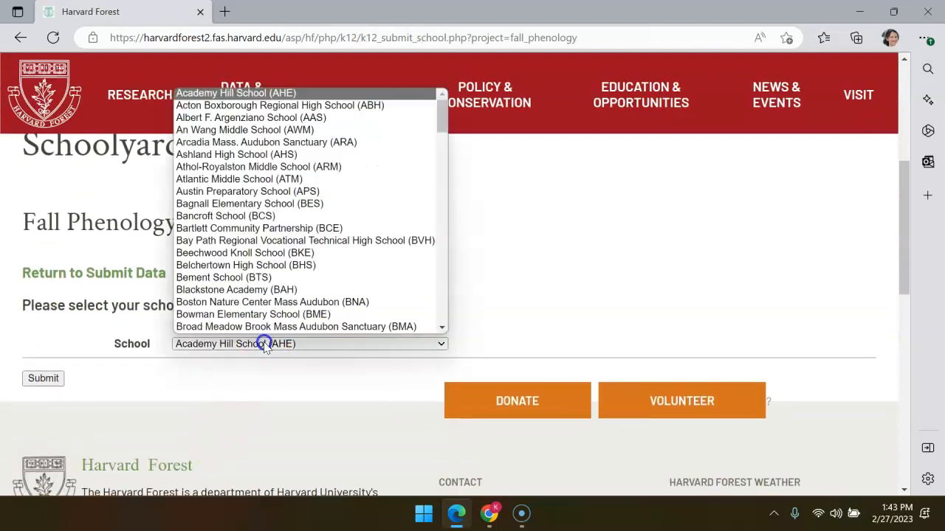
pyautogui.click(258, 117)
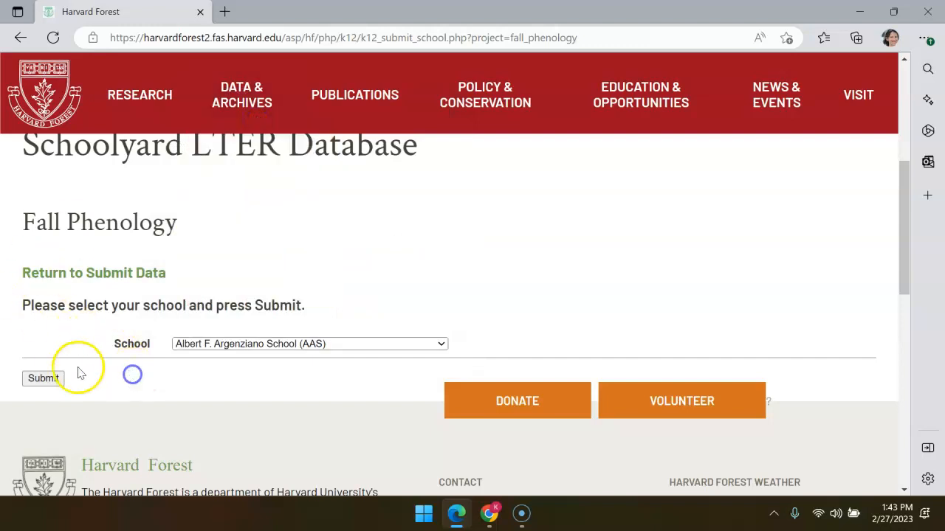
pyautogui.click(52, 377)
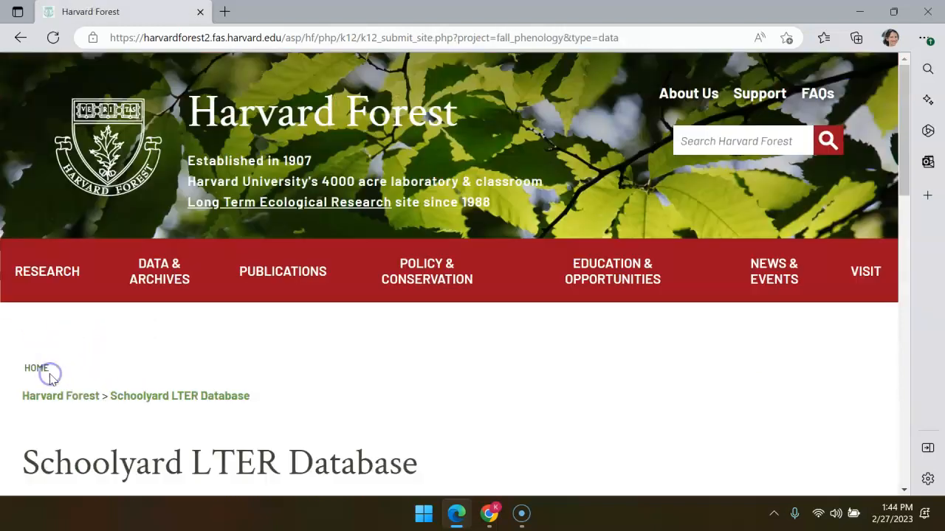
# Submit the site selection with site code AAS-buds-001 and the school's listed teacher.
pyautogui.scroll(-2, 404, 373)
pyautogui.scroll(-3, 402, 367)
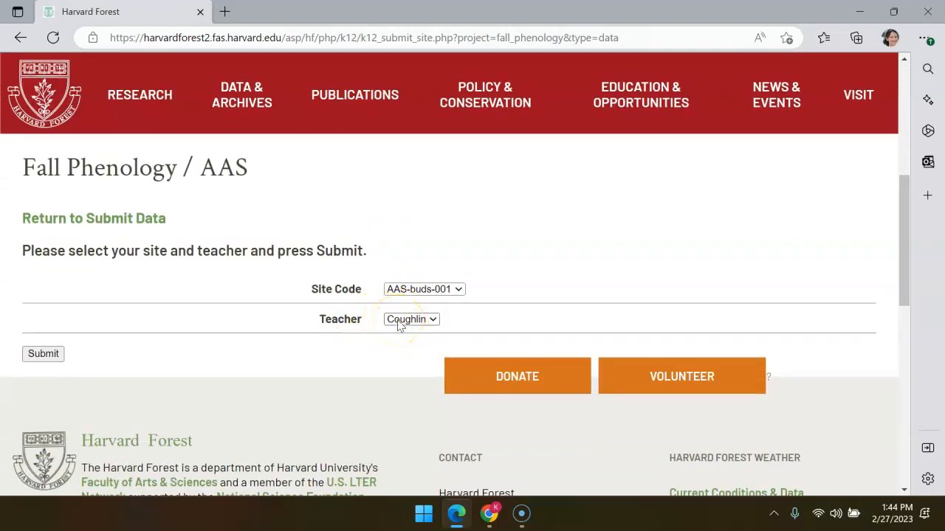
pyautogui.click(397, 323)
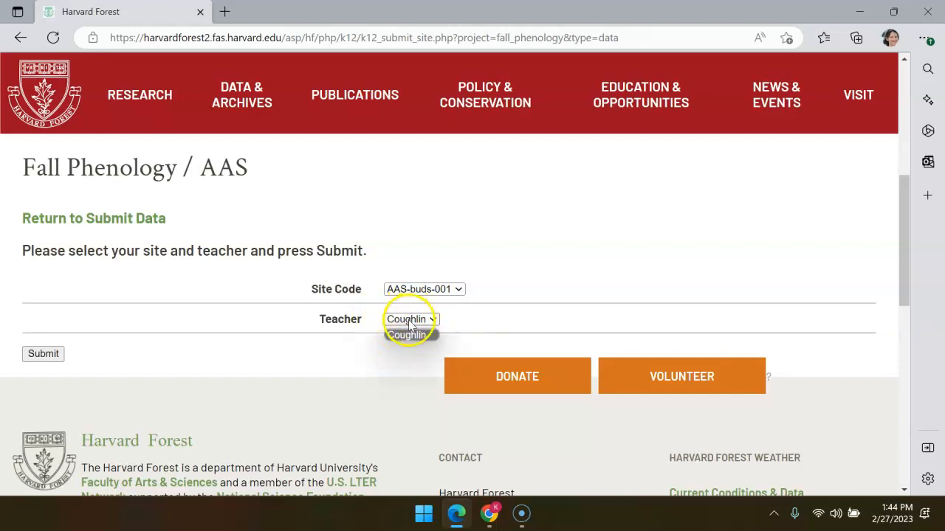
pyautogui.click(409, 330)
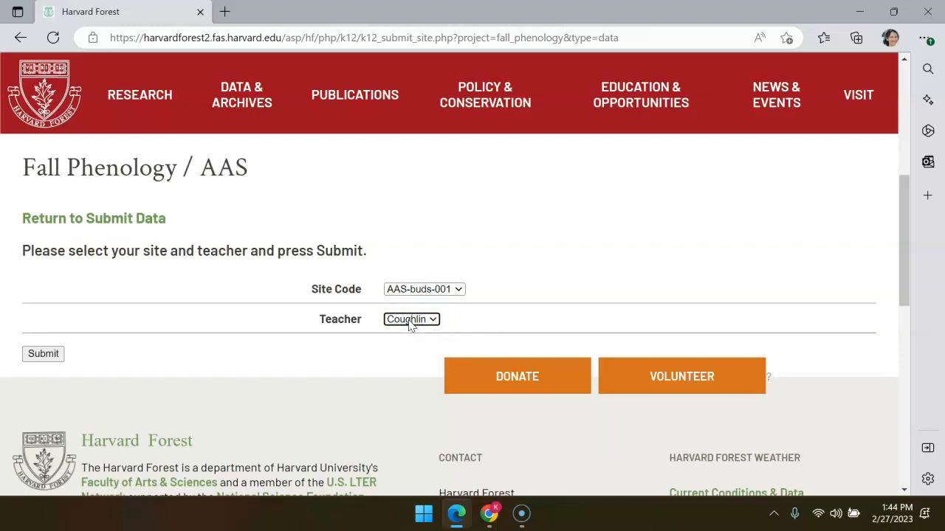
pyautogui.click(409, 323)
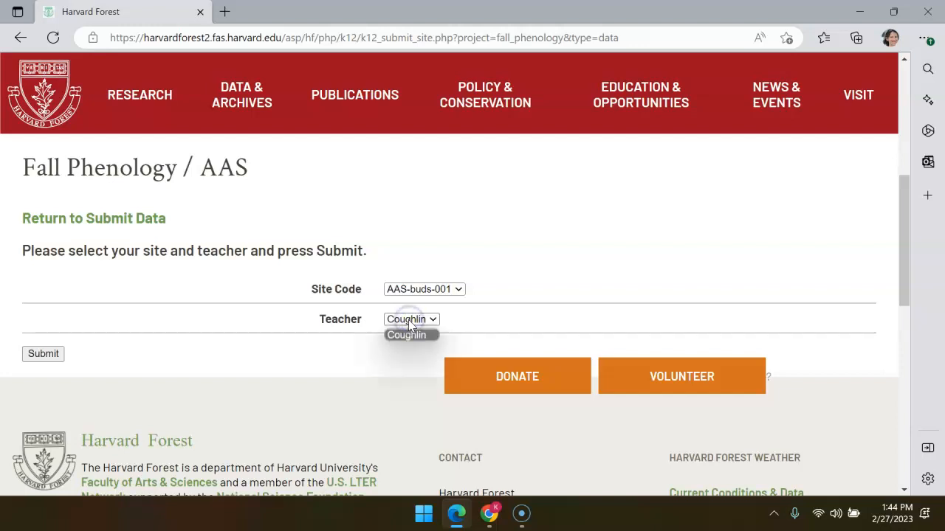
pyautogui.click(409, 323)
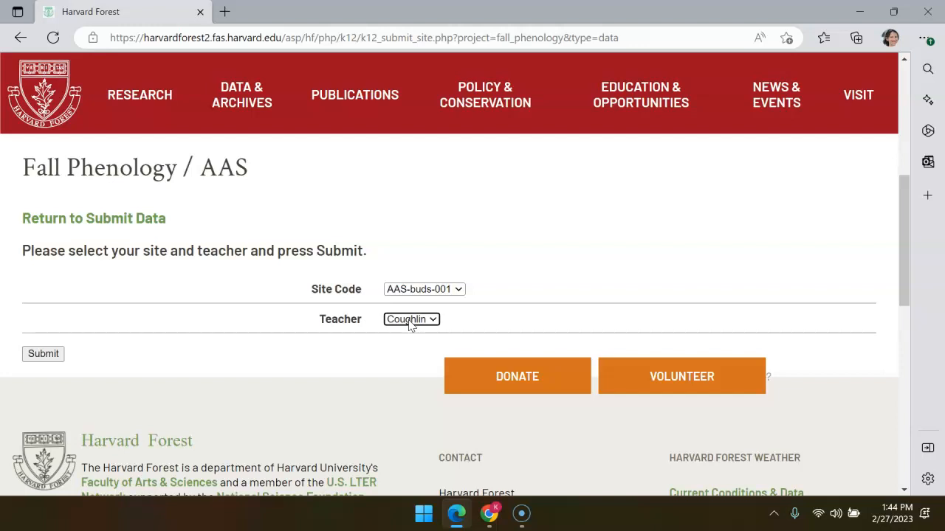
pyautogui.click(410, 326)
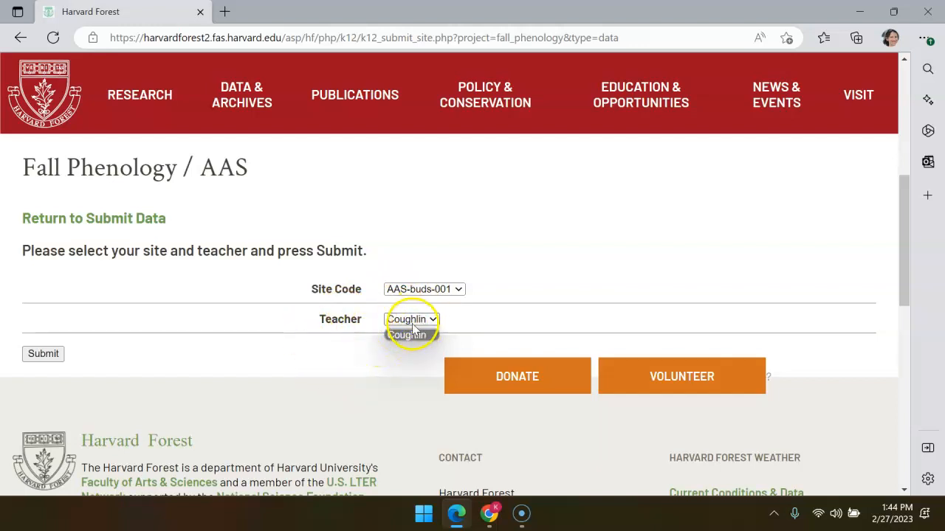
pyautogui.click(412, 330)
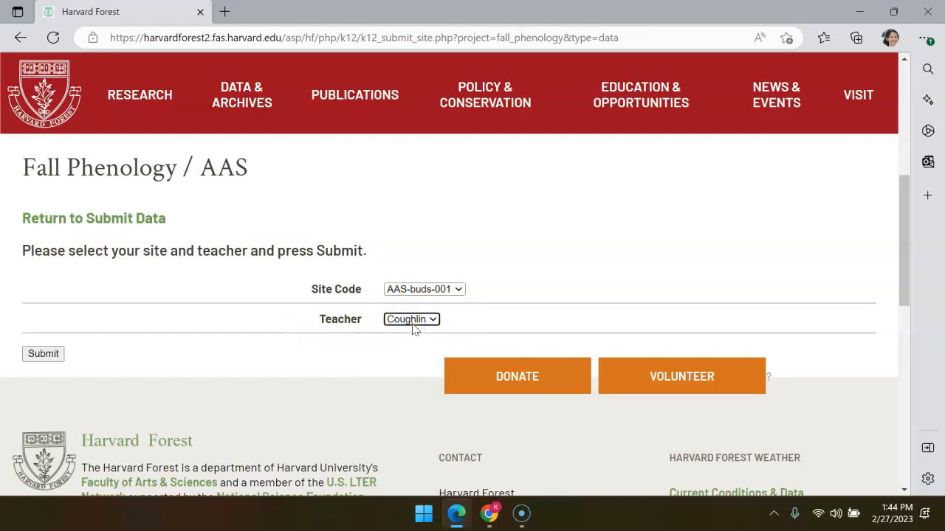
pyautogui.click(43, 355)
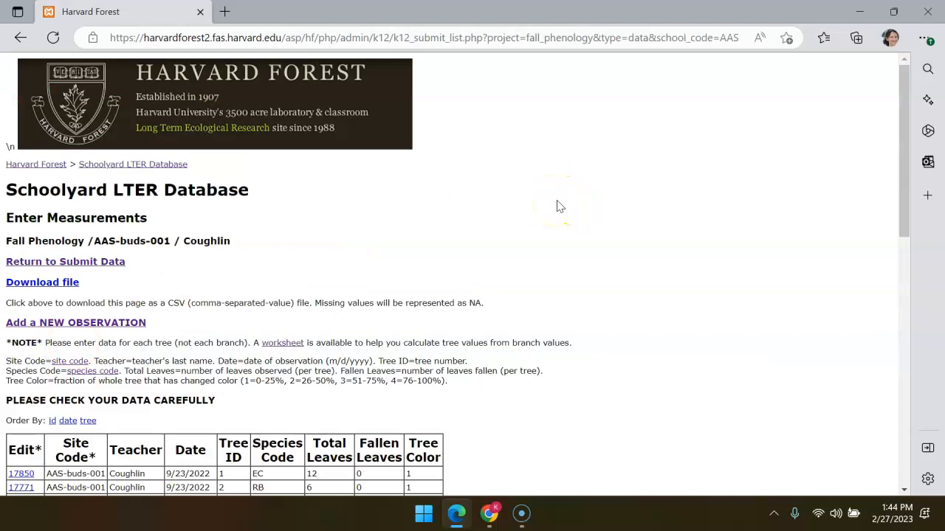
# Look through the site's submitted measurements and field explanations, and open the form for a new observation.
pyautogui.scroll(-2, 559, 207)
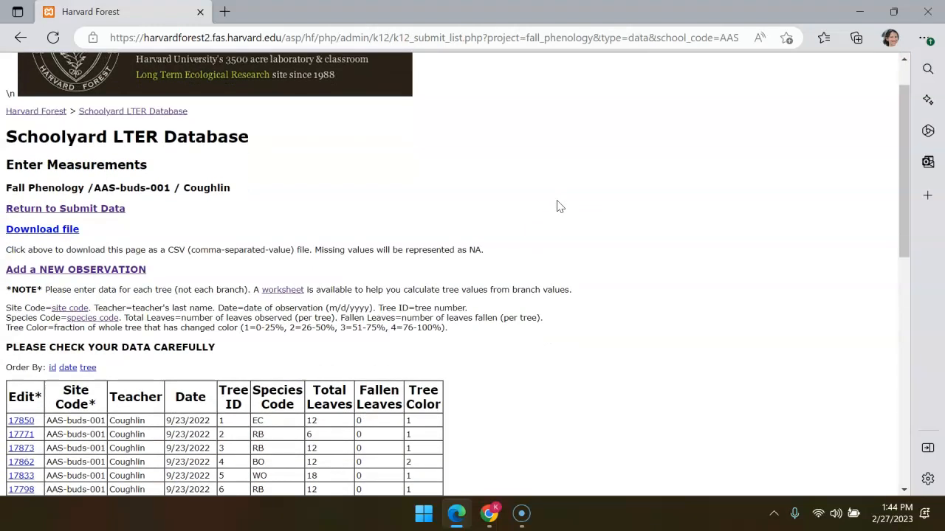
pyautogui.scroll(-6, 559, 207)
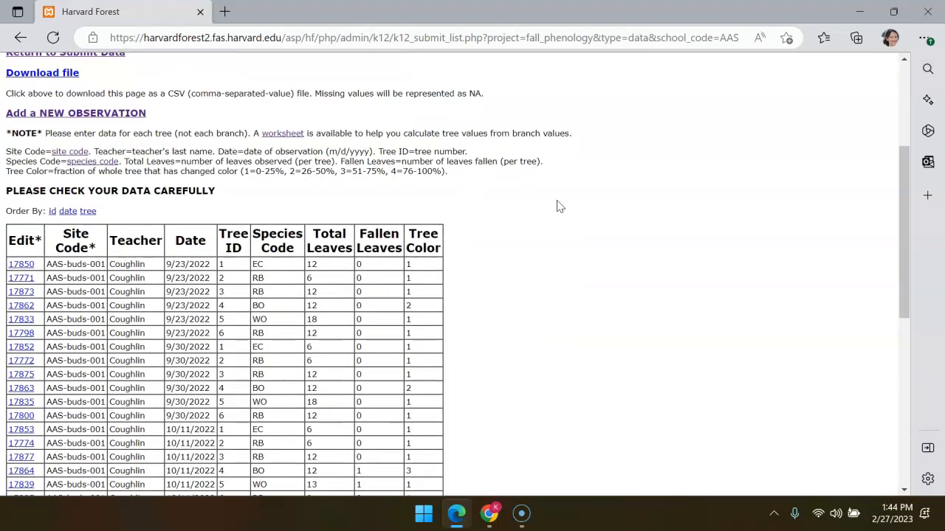
pyautogui.scroll(10, 558, 207)
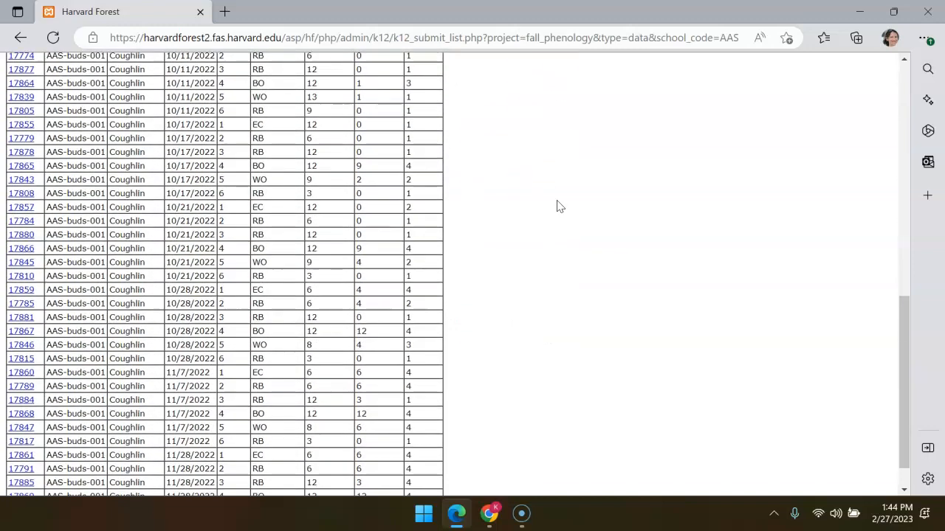
pyautogui.click(343, 212)
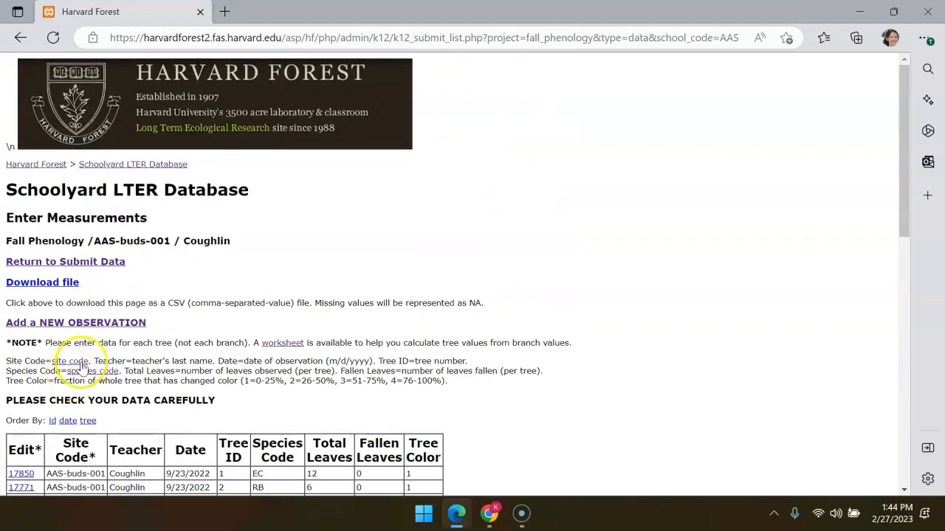
pyautogui.scroll(-2, 339, 273)
pyautogui.scroll(1, 339, 275)
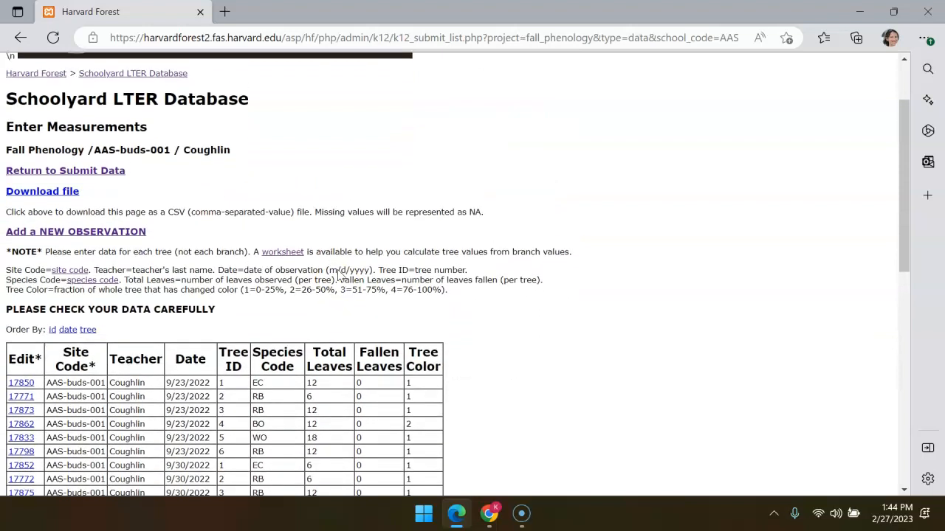
pyautogui.click(106, 242)
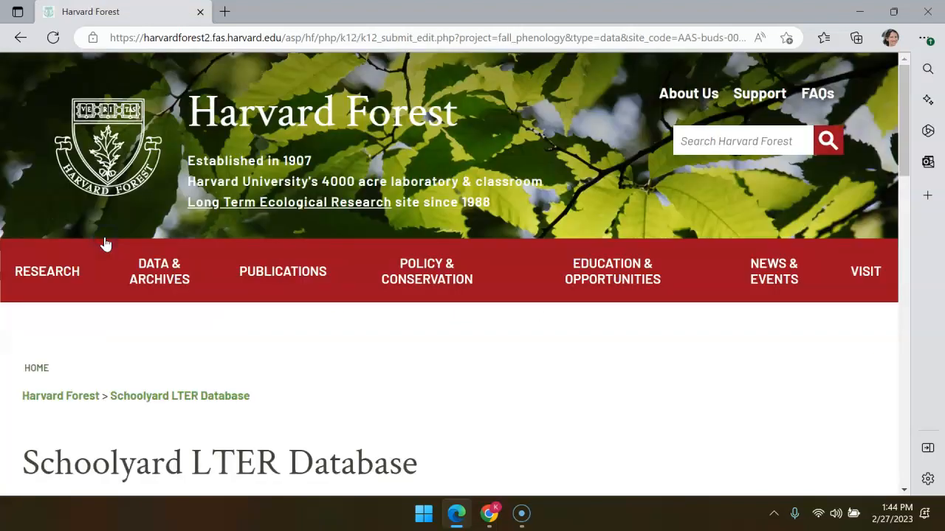
# Fill in the new observation with date 2/28/2023, Tree ID 78 and species code X1 (Unidentified).
pyautogui.scroll(-5, 555, 351)
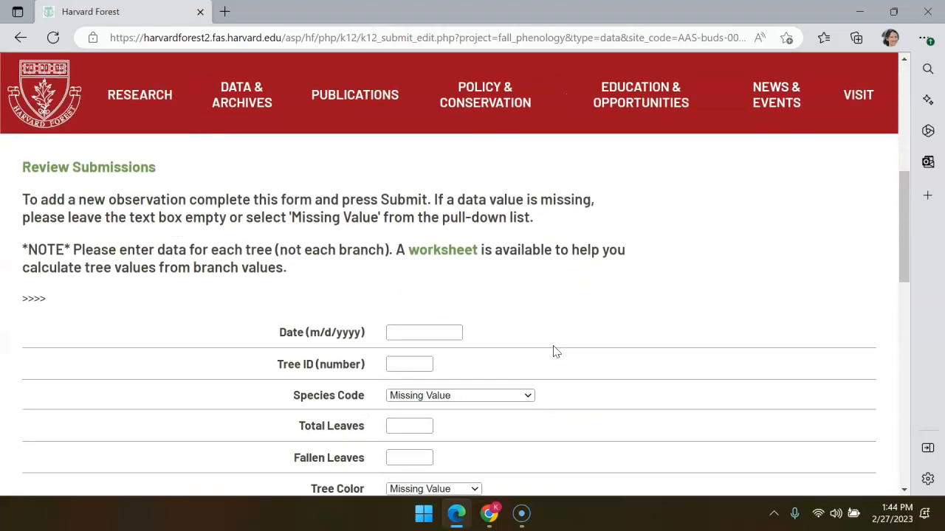
pyautogui.scroll(-1, 555, 351)
pyautogui.click(411, 280)
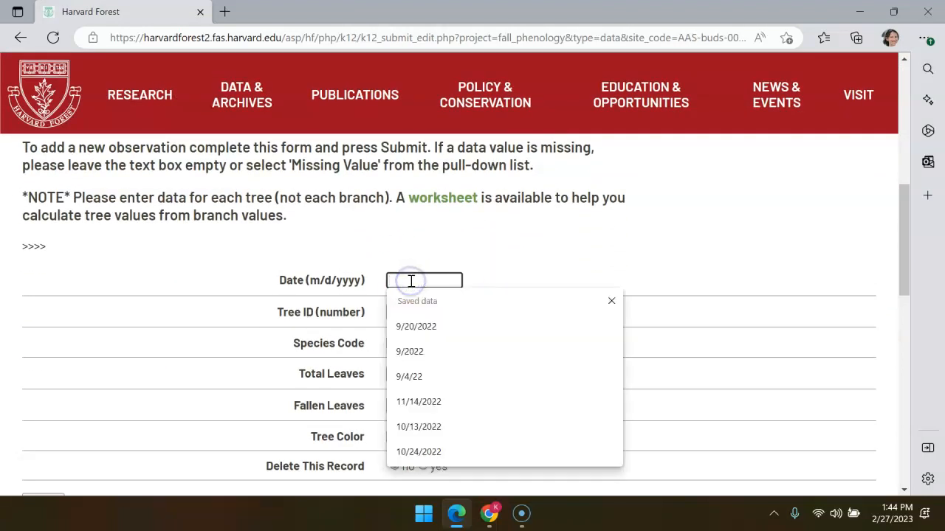
pyautogui.click(412, 281)
pyautogui.write('2/28/20')
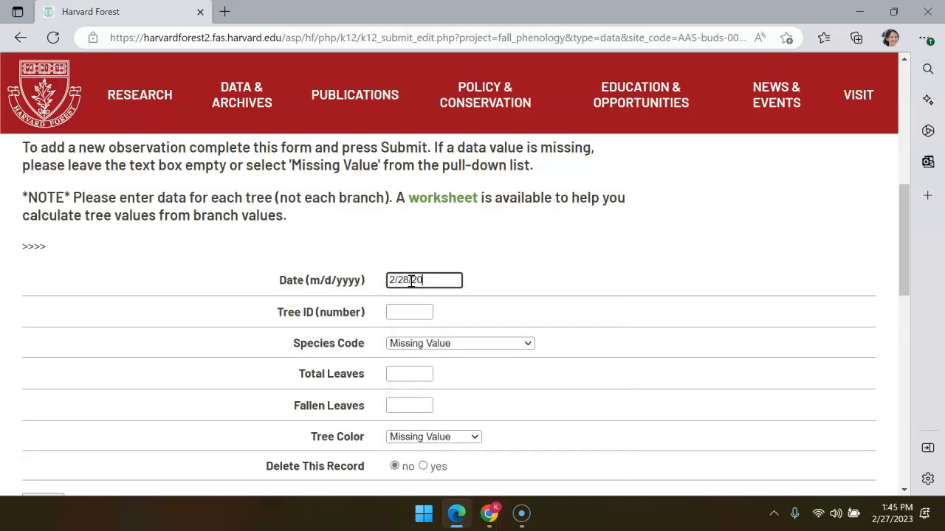
pyautogui.write('23')
pyautogui.click(417, 313)
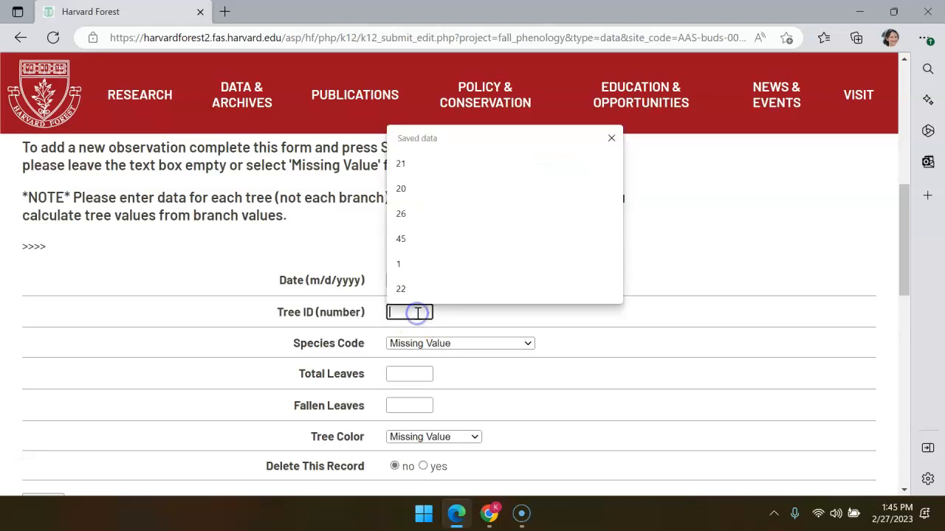
pyautogui.write('78')
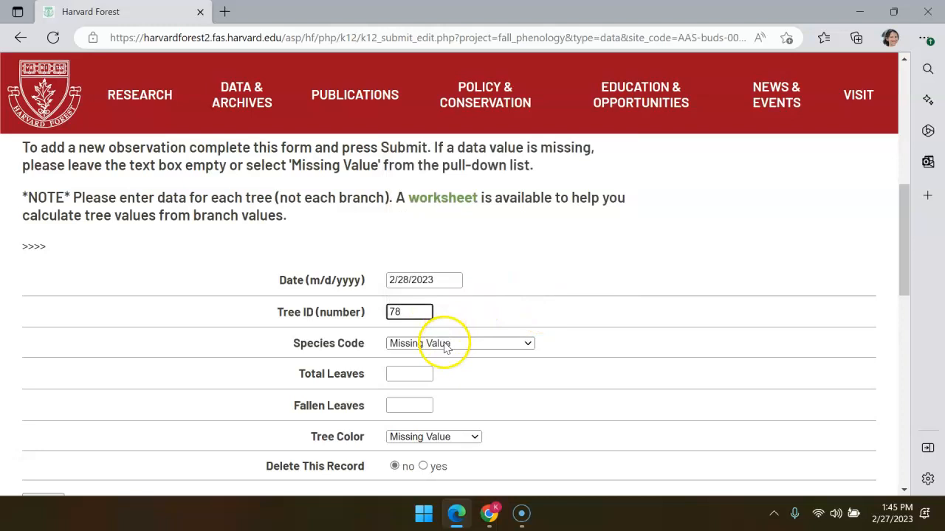
pyautogui.click(445, 345)
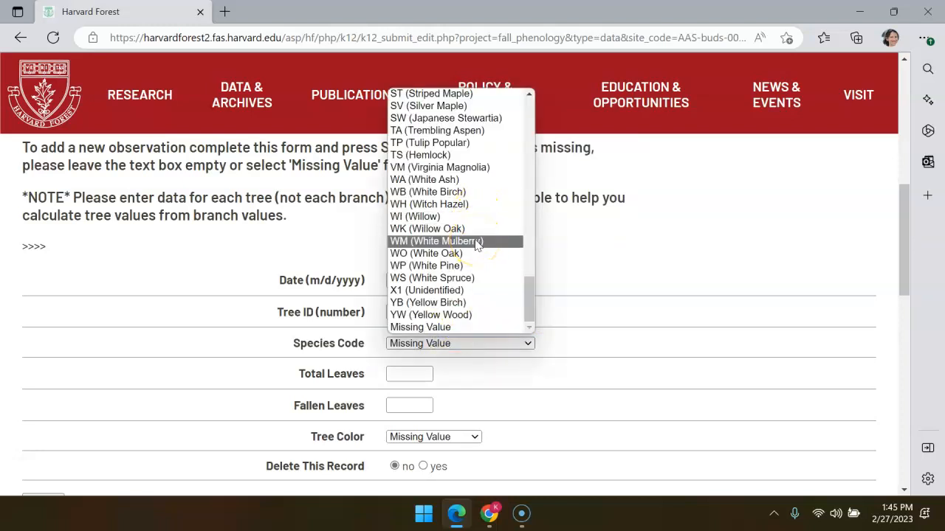
pyautogui.click(424, 291)
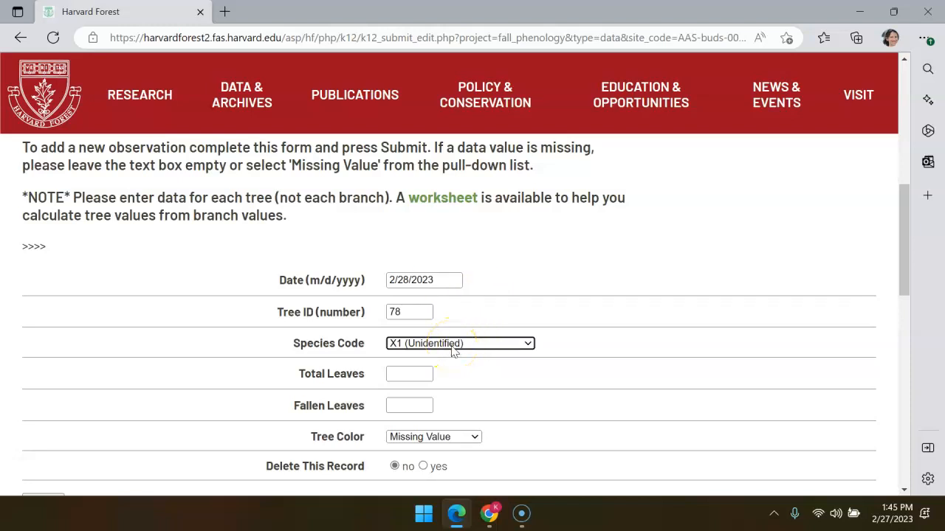
# Enter 12 for Total Leaves and 12 for Fallen Leaves in the new observation.
pyautogui.click(396, 375)
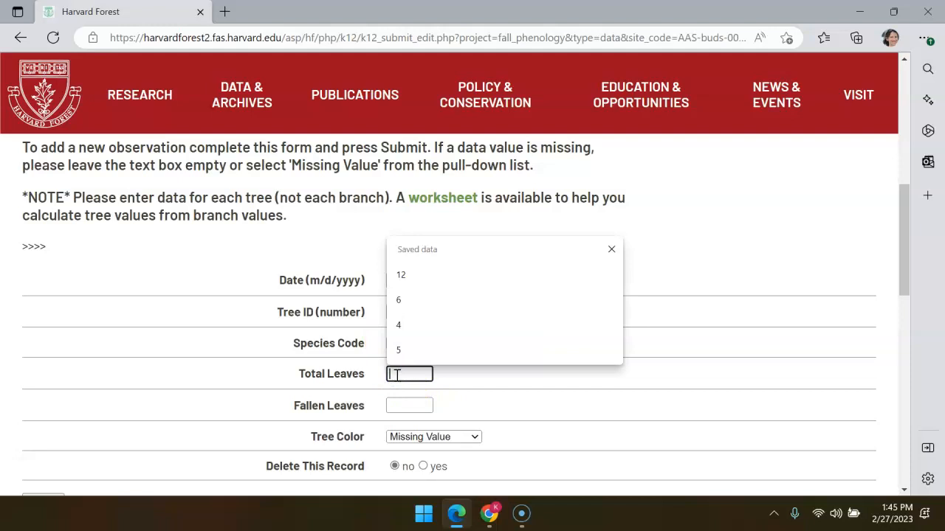
pyautogui.write('12')
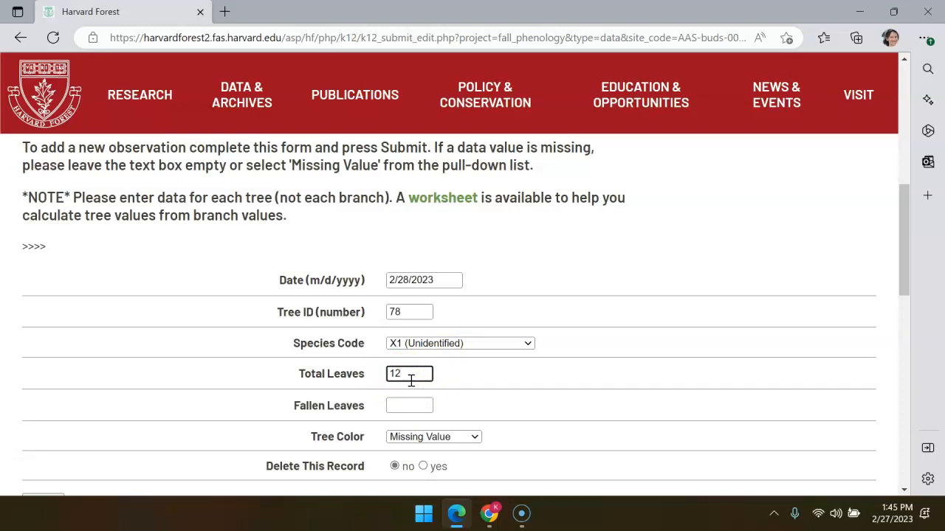
pyautogui.click(403, 405)
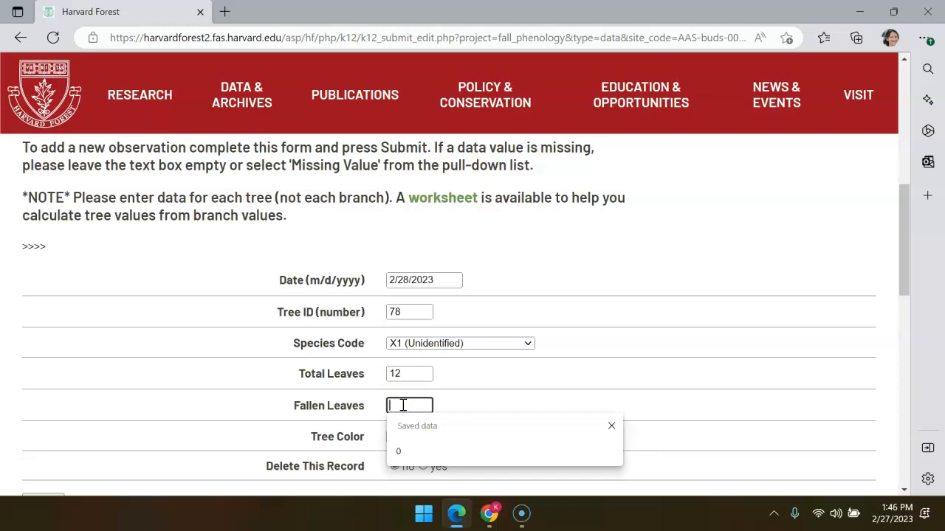
pyautogui.write('12')
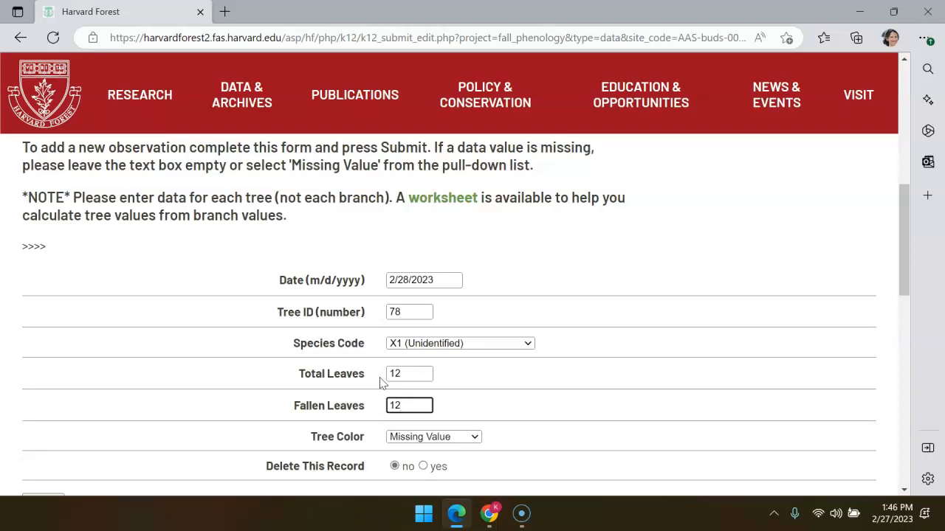
# Set the observation's Tree Color to 4 (color 76-100%).
pyautogui.scroll(-1, 430, 417)
pyautogui.click(428, 399)
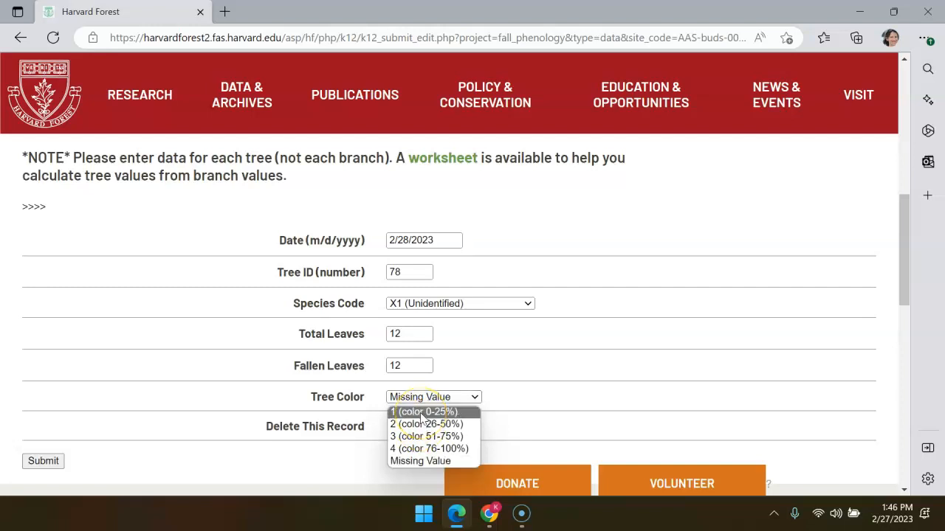
pyautogui.click(421, 428)
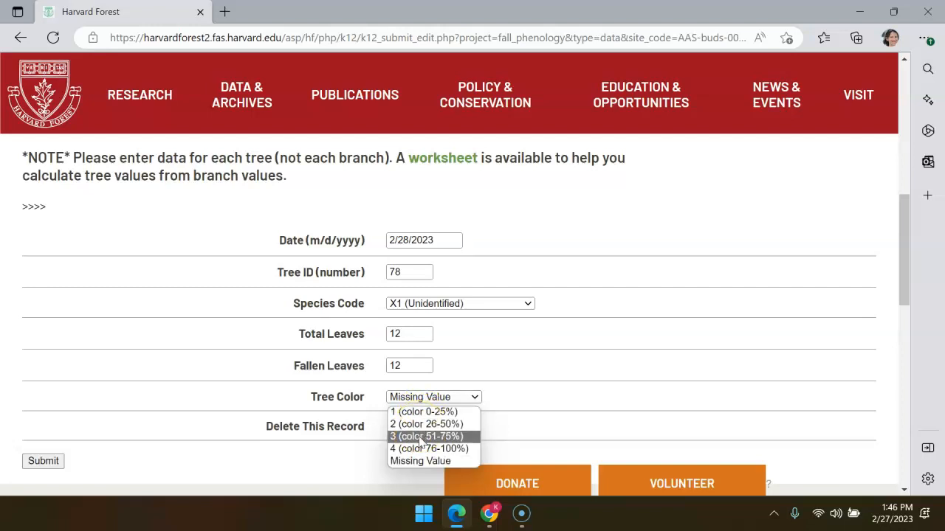
pyautogui.click(418, 451)
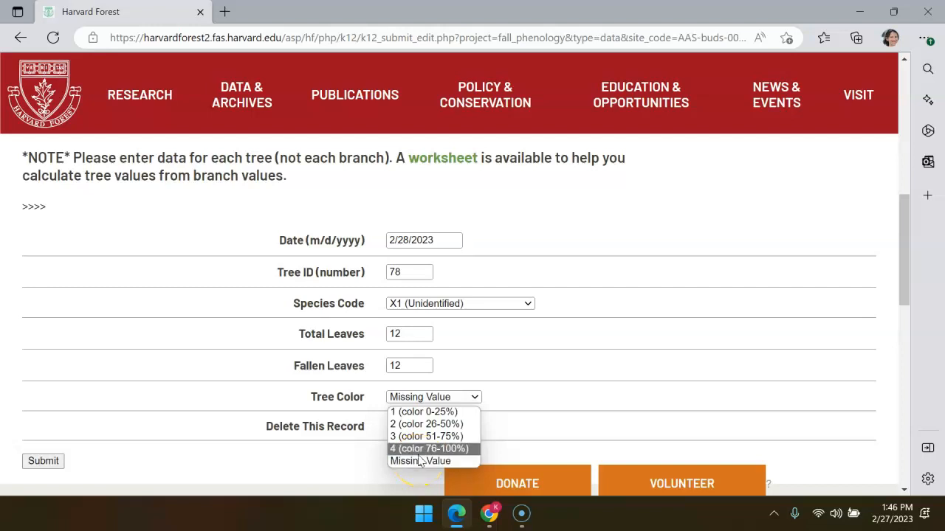
pyautogui.click(415, 466)
pyautogui.click(416, 449)
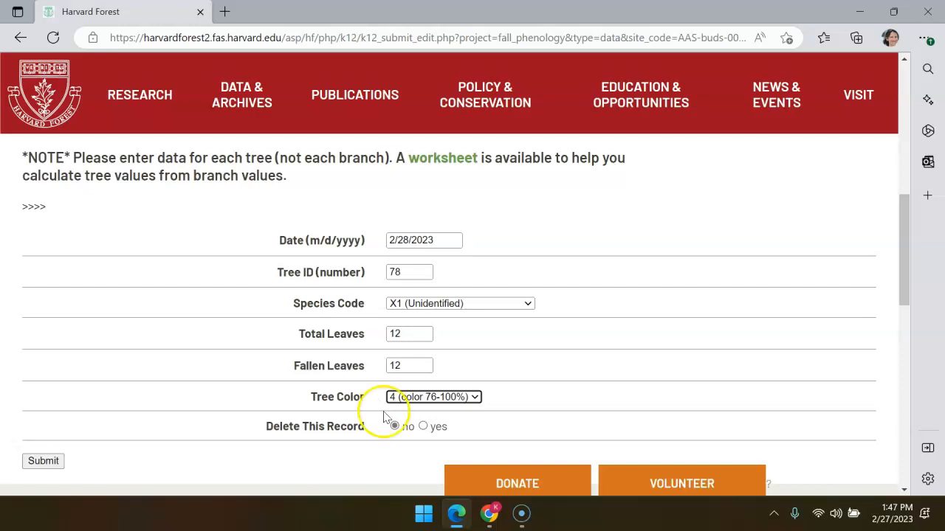
pyautogui.scroll(-1, 294, 403)
pyautogui.scroll(-1, 291, 404)
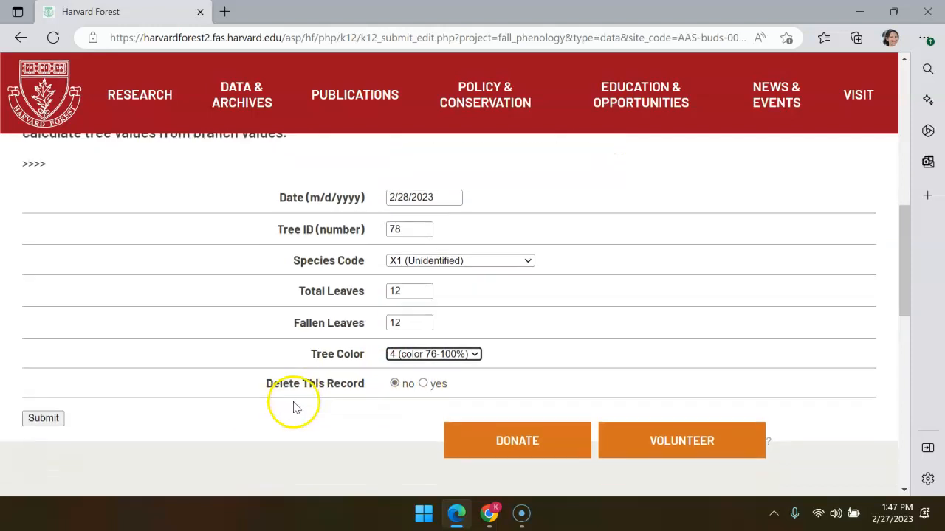
# Submit the new observation with Delete This Record set to yes and check the site's list of measurements.
pyautogui.click(423, 383)
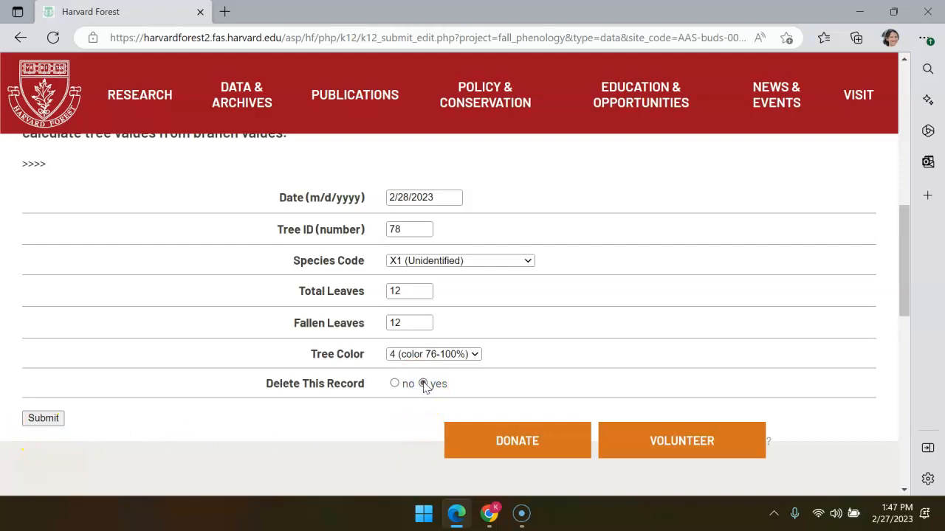
pyautogui.click(42, 418)
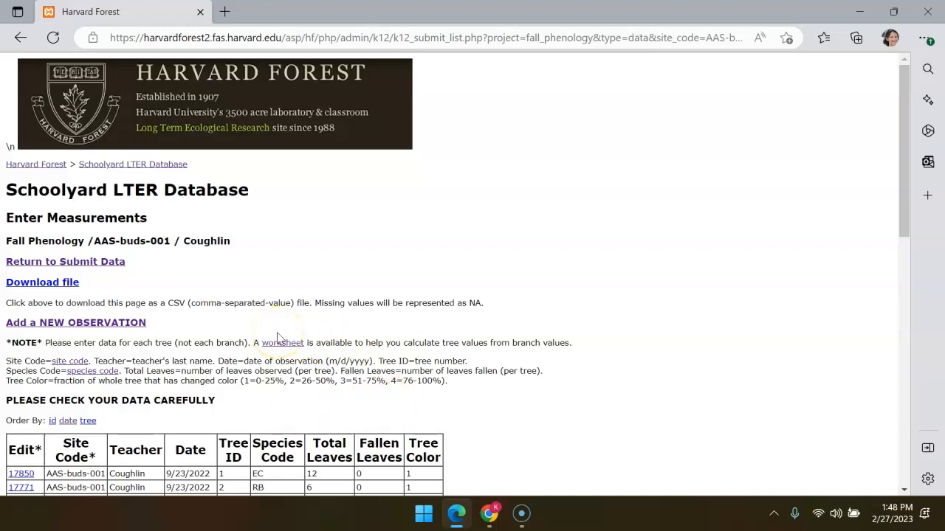
pyautogui.scroll(-3, 279, 337)
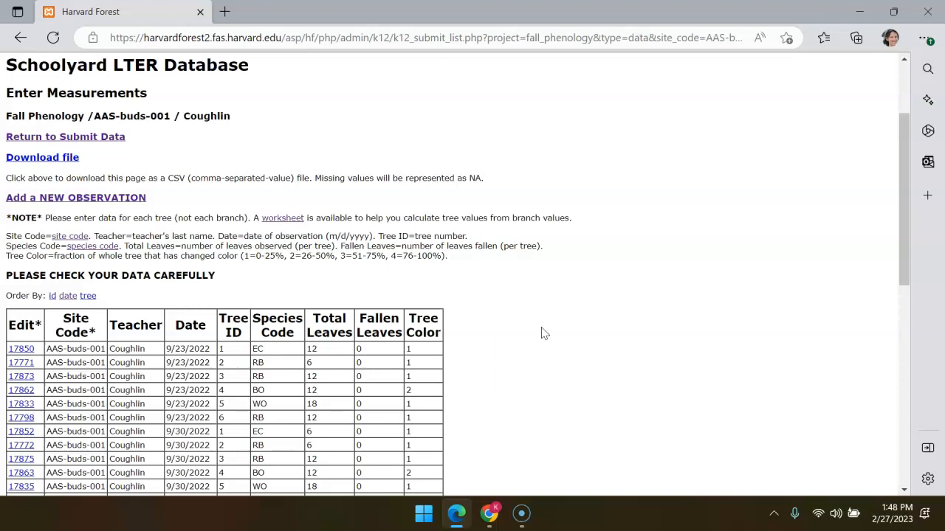
pyautogui.scroll(-2, 541, 334)
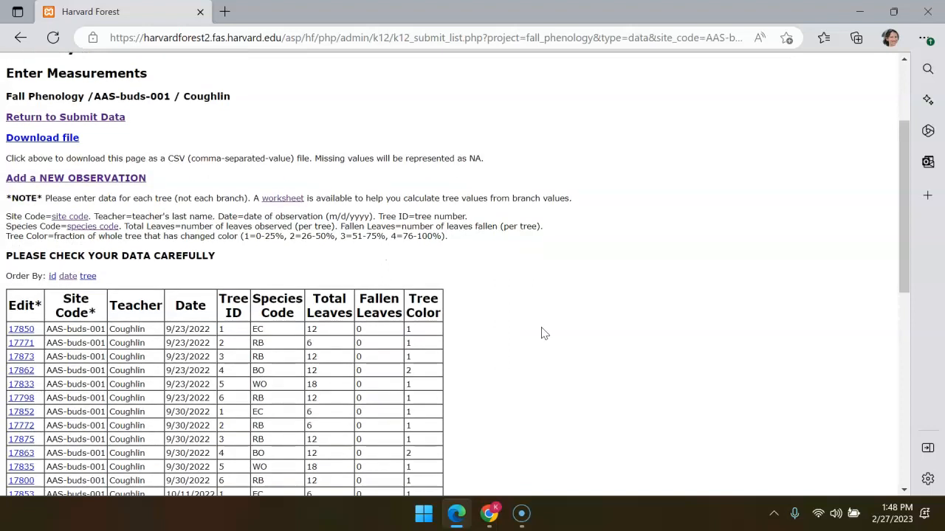
pyautogui.scroll(3, 541, 333)
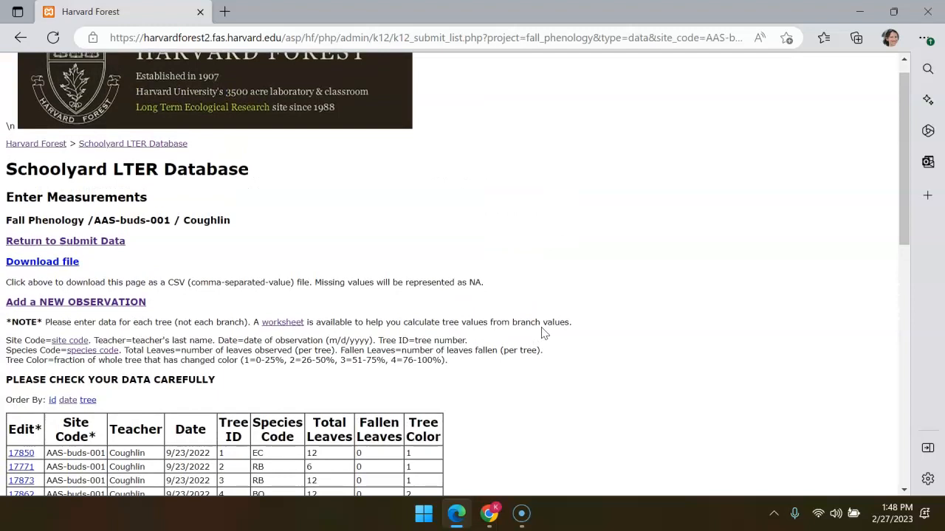
pyautogui.scroll(1, 541, 334)
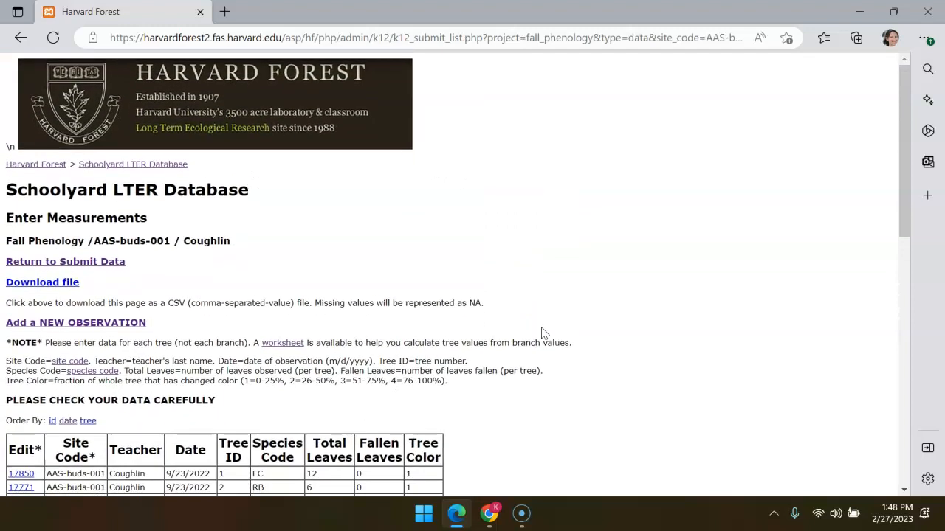